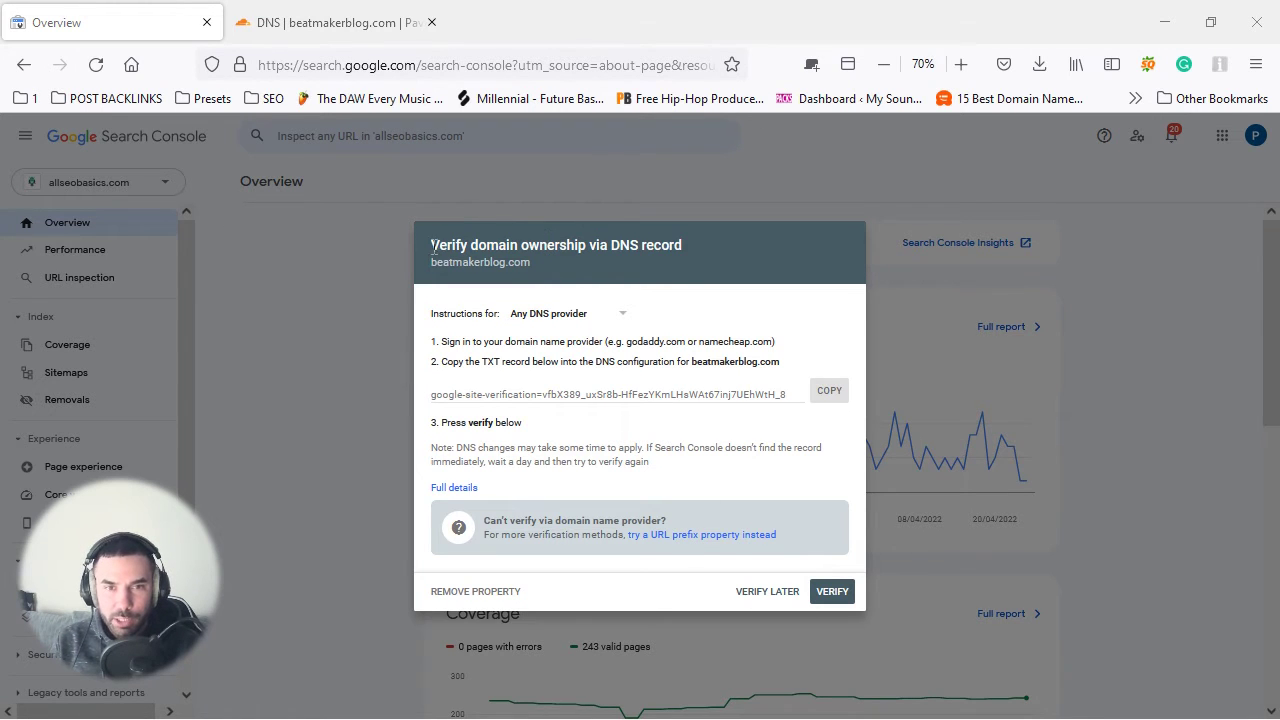
- Read the DNS record verification instructions for beatmakerblog.com
{"action": "left_click_drag", "start_coordinate": [432, 247], "coordinate": [686, 246]}
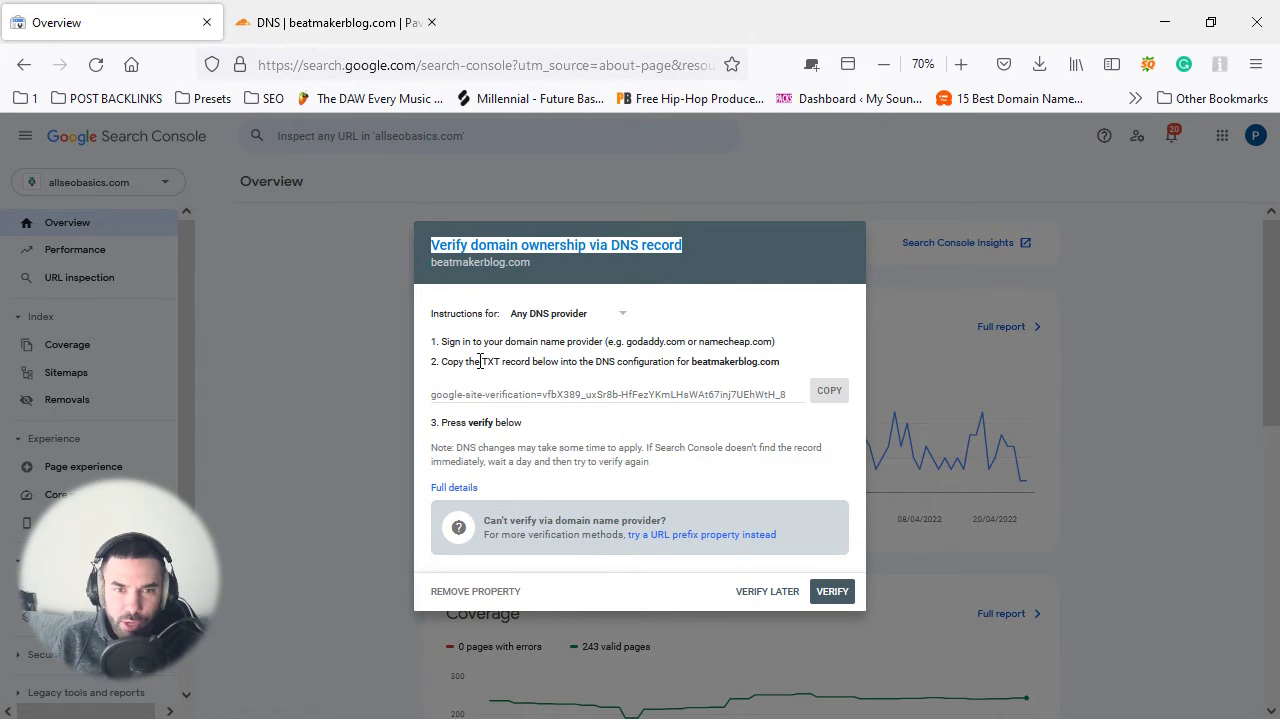
{"action": "left_click_drag", "start_coordinate": [481, 361], "coordinate": [491, 366]}
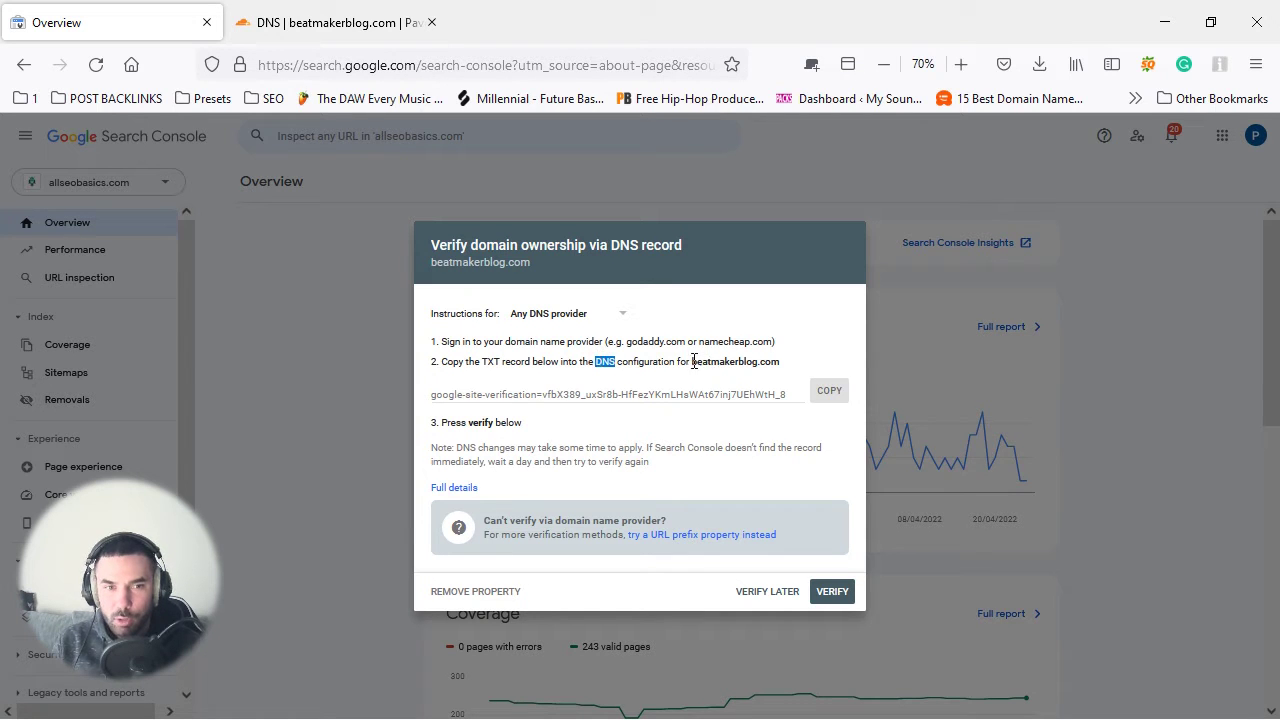
{"action": "left_click_drag", "start_coordinate": [692, 361], "coordinate": [784, 364]}
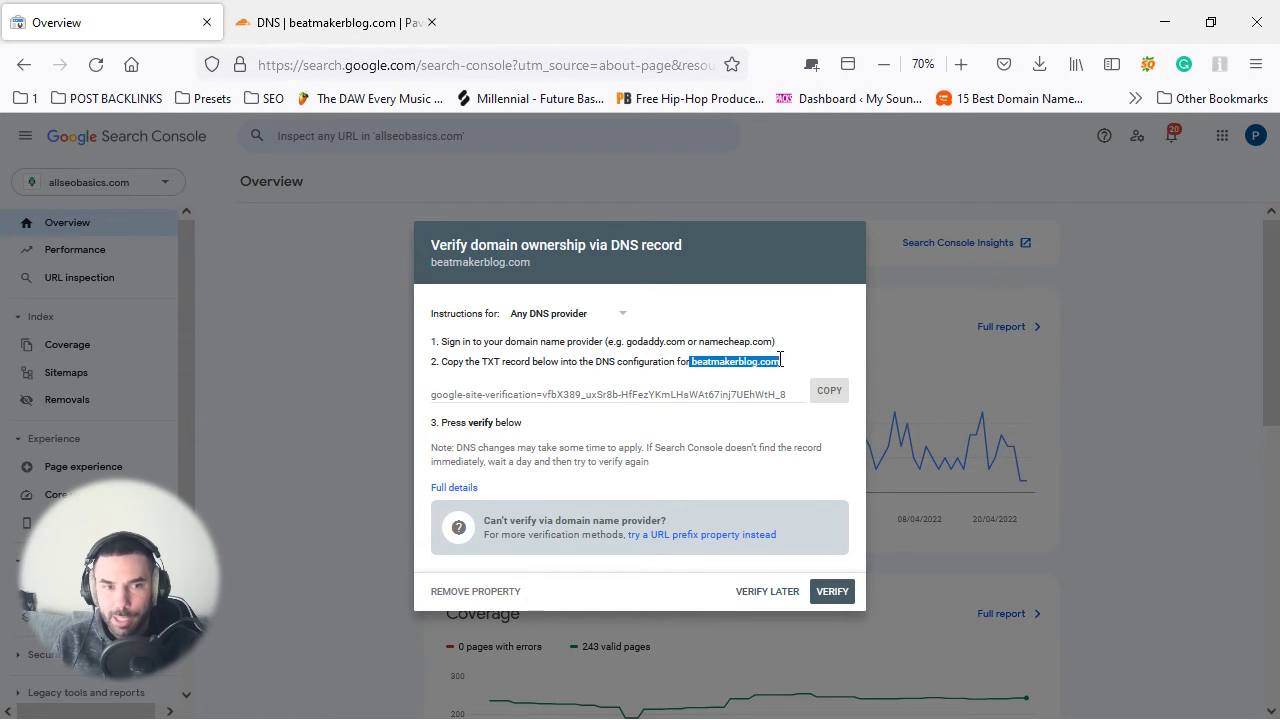
- Switch to Cloudflare and examine the DNS management page and its existing records for beatmakerblog.com
{"action": "left_click", "coordinate": [363, 20]}
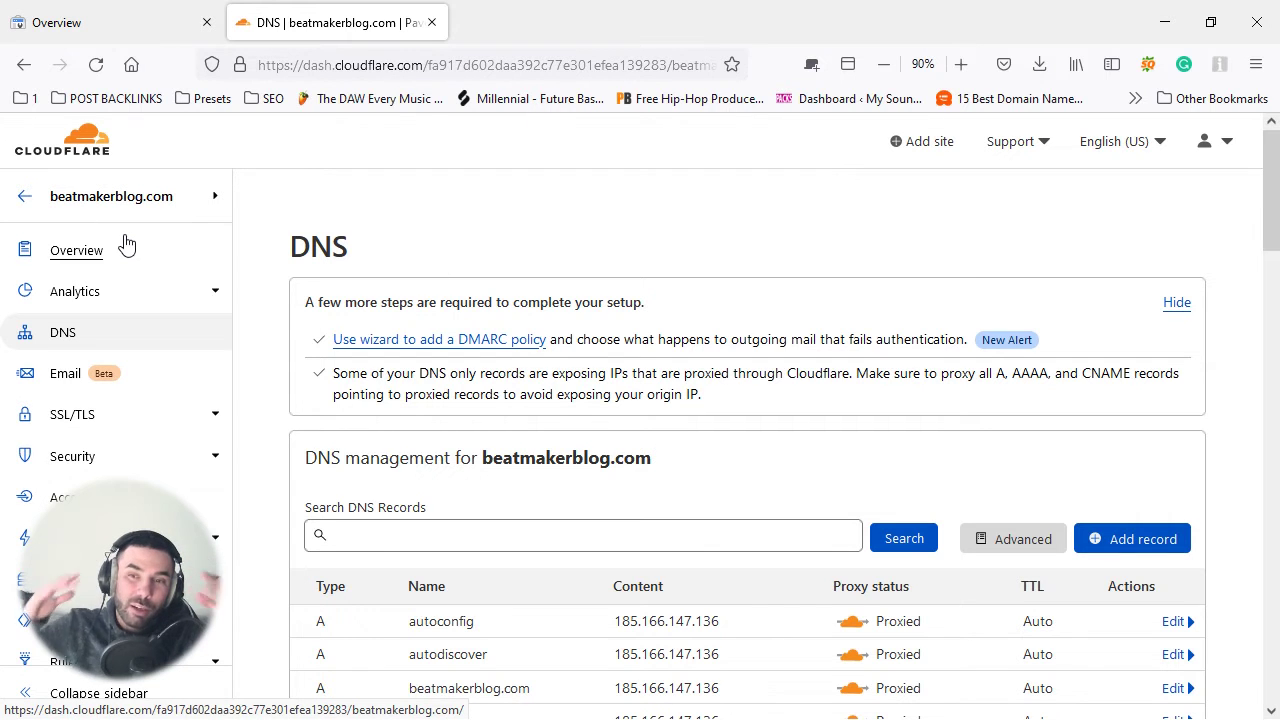
{"action": "scroll", "coordinate": [167, 311], "scroll_direction": "down", "scroll_amount": 1}
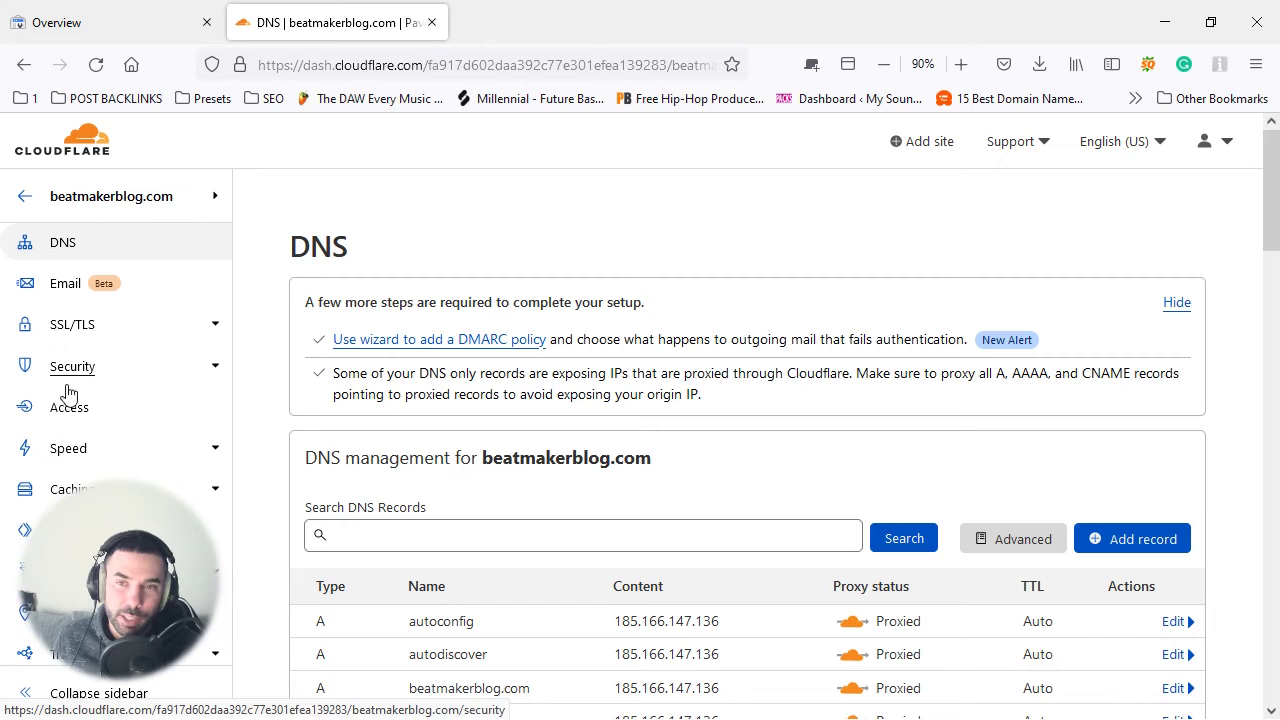
{"action": "scroll", "coordinate": [170, 303], "scroll_direction": "up", "scroll_amount": 1}
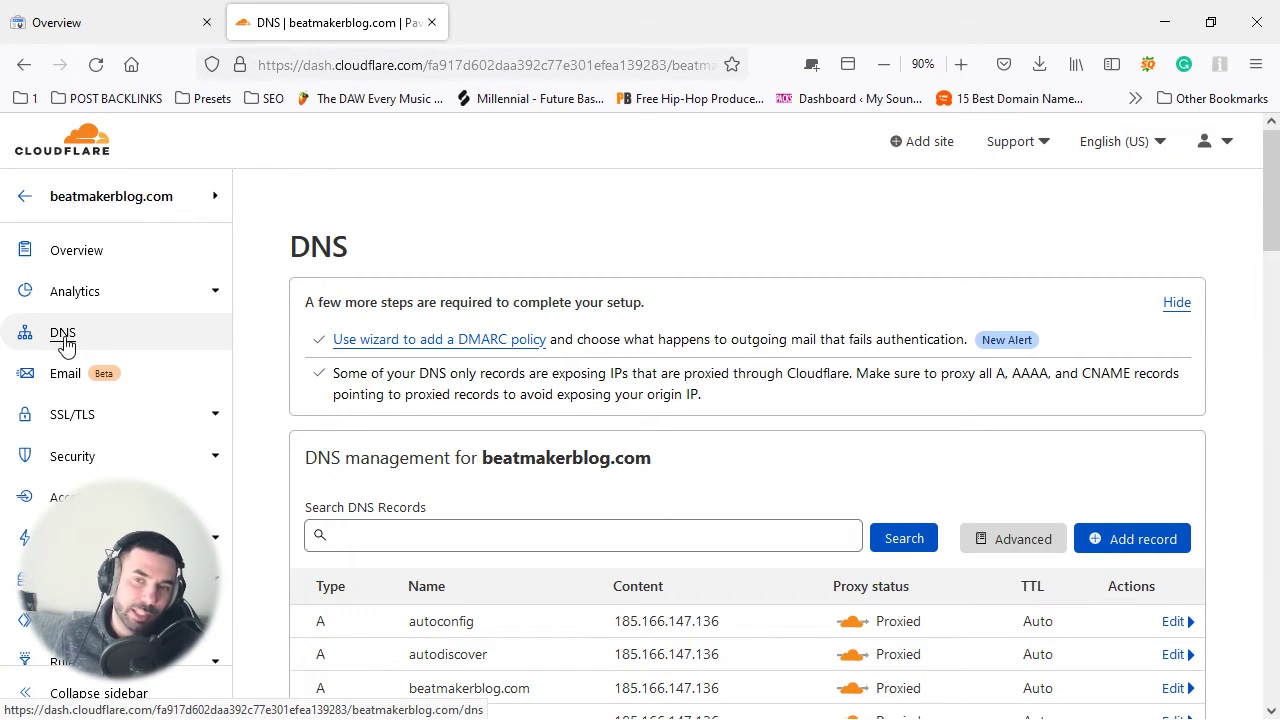
{"action": "scroll", "coordinate": [894, 343], "scroll_direction": "down", "scroll_amount": 6}
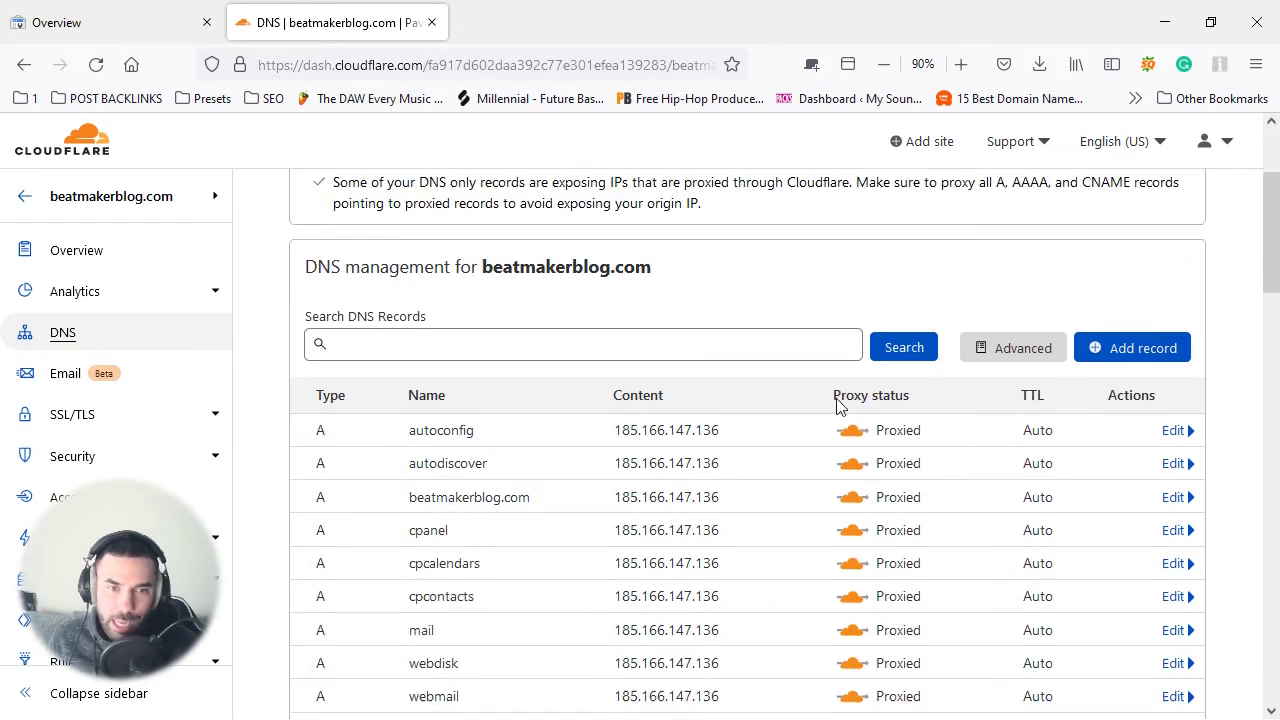
{"action": "scroll", "coordinate": [957, 520], "scroll_direction": "down", "scroll_amount": 3}
{"action": "scroll", "coordinate": [723, 334], "scroll_direction": "up", "scroll_amount": 7}
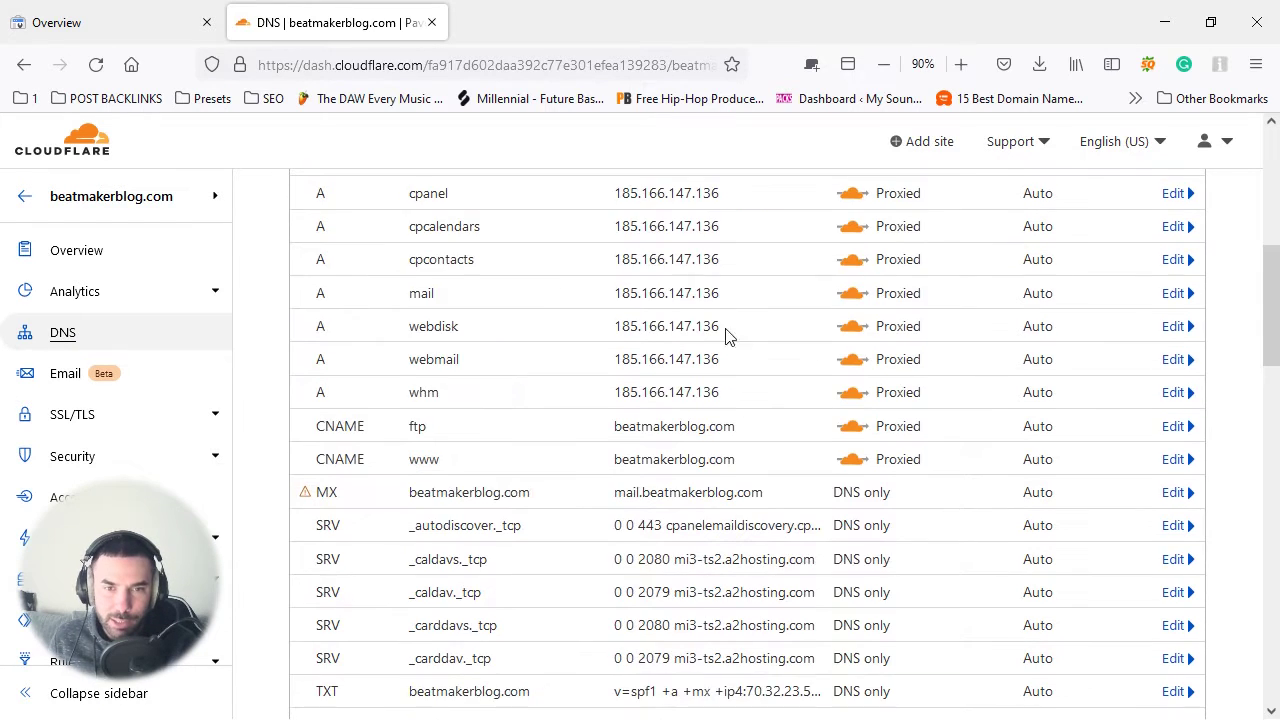
{"action": "scroll", "coordinate": [540, 330], "scroll_direction": "up", "scroll_amount": 2}
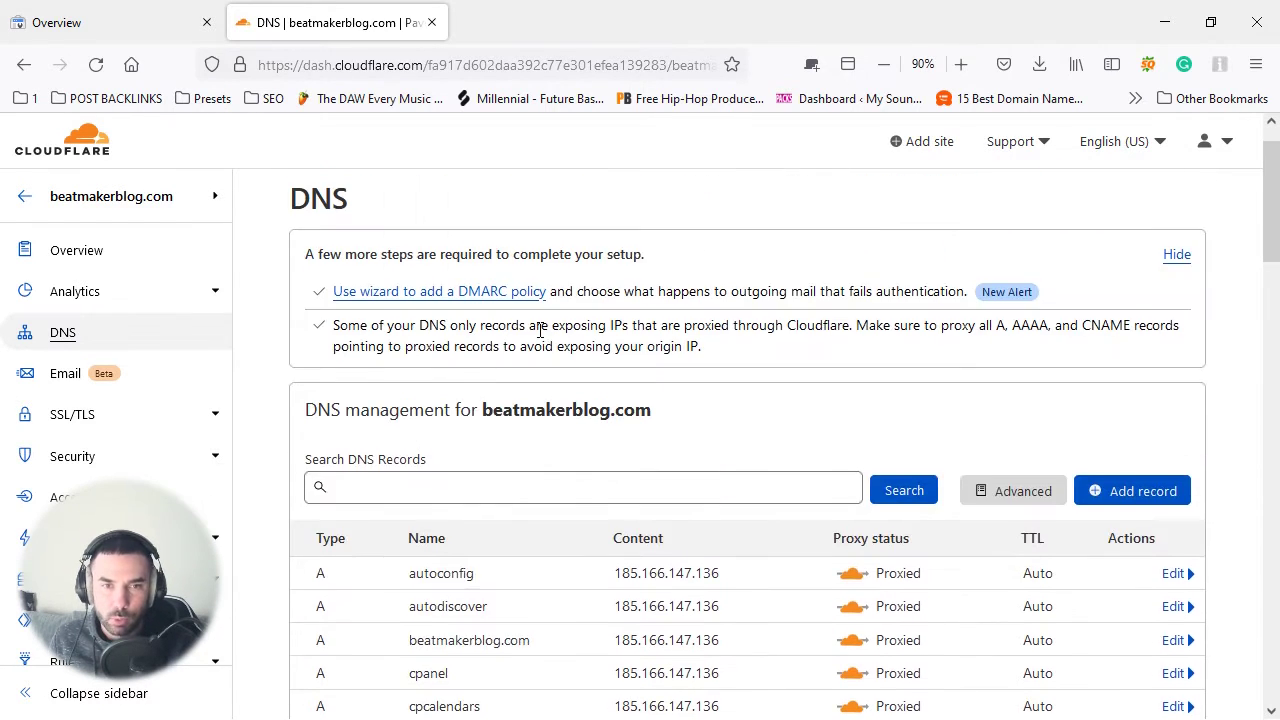
{"action": "left_click_drag", "start_coordinate": [484, 410], "coordinate": [657, 420]}
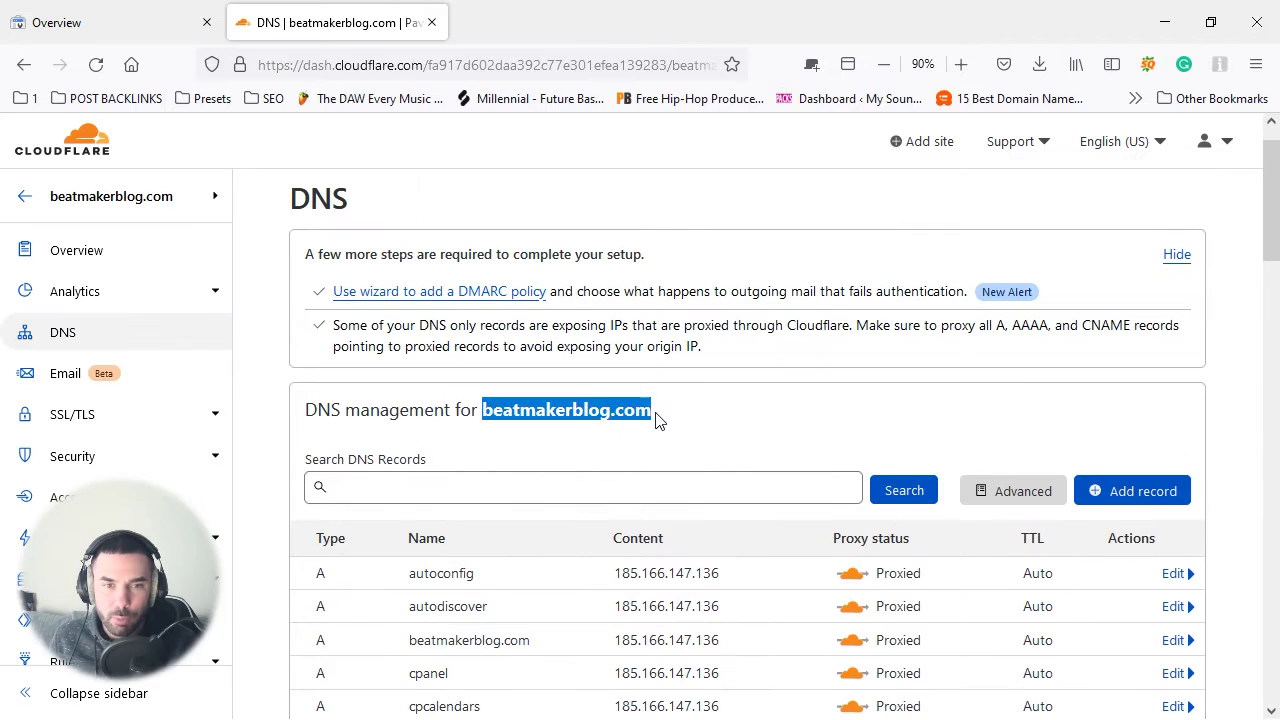
- Switch to Google Search Console, try to verify ownership of beatmakerblog.com, and return to the TXT record instructions
{"action": "left_click", "coordinate": [126, 23]}
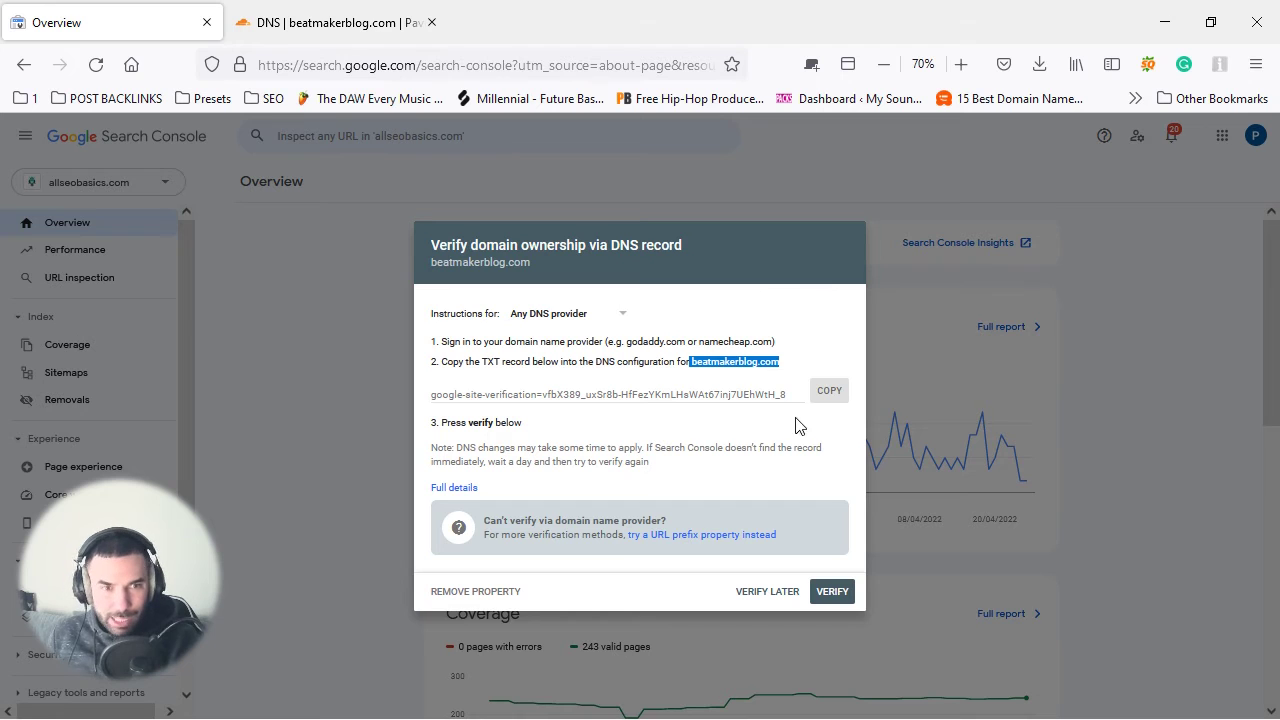
{"action": "left_click", "coordinate": [834, 592]}
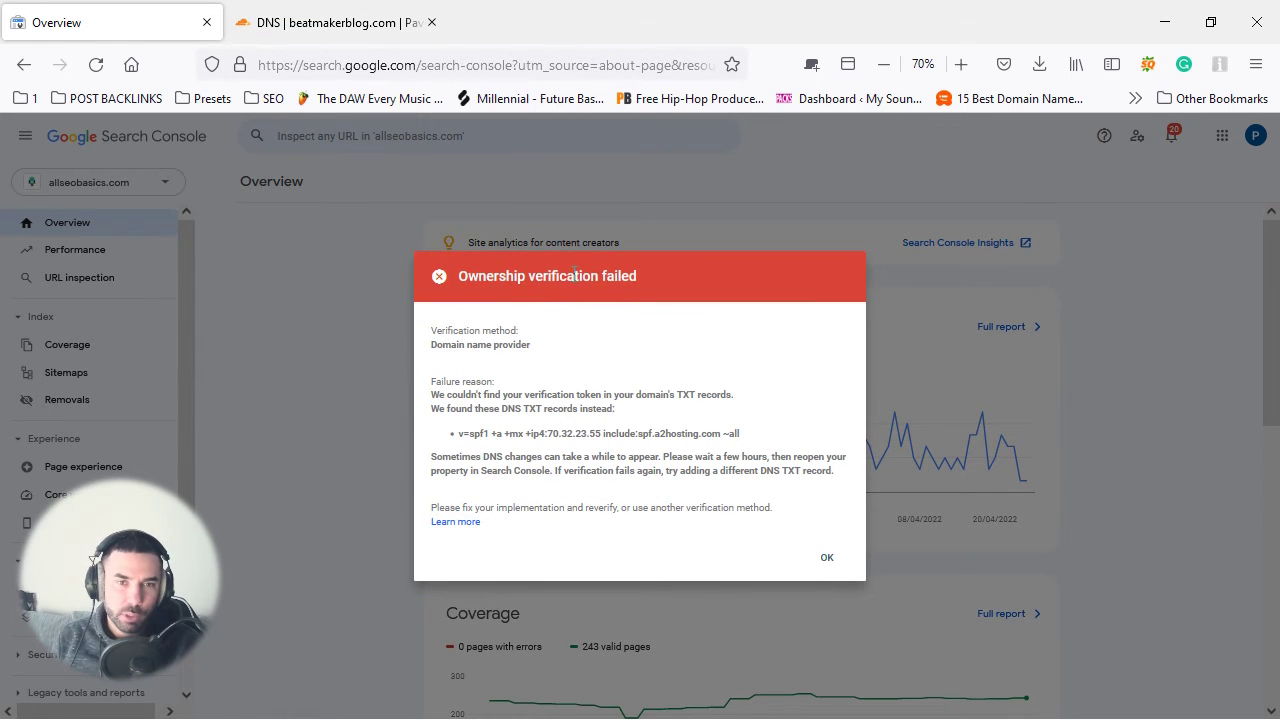
{"action": "left_click_drag", "start_coordinate": [636, 275], "coordinate": [458, 276]}
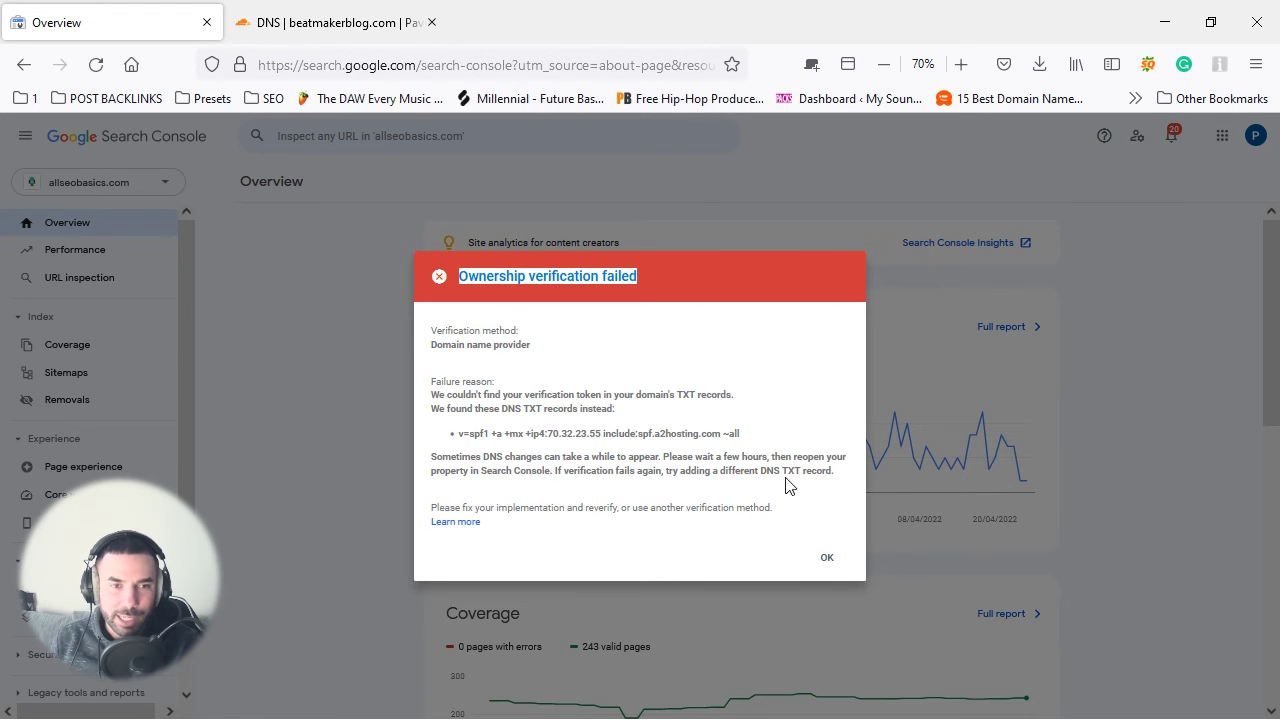
{"action": "left_click", "coordinate": [826, 560]}
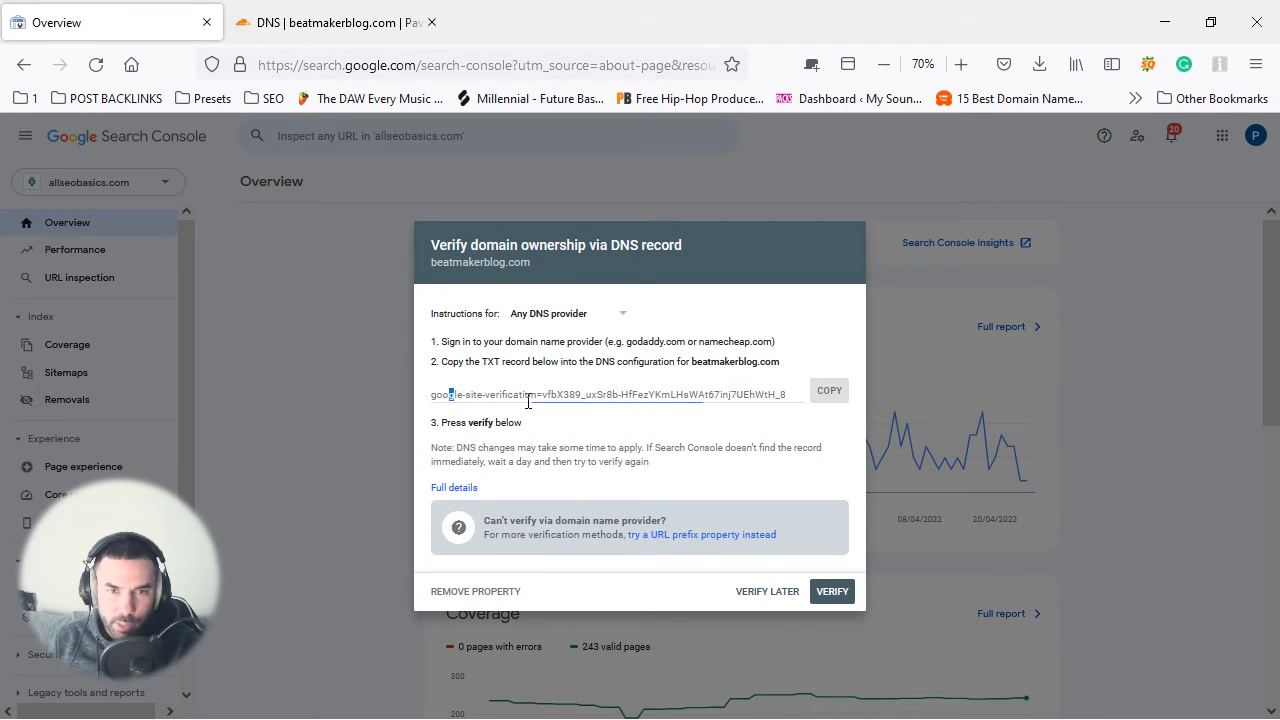
{"action": "left_click_drag", "start_coordinate": [449, 394], "coordinate": [808, 398]}
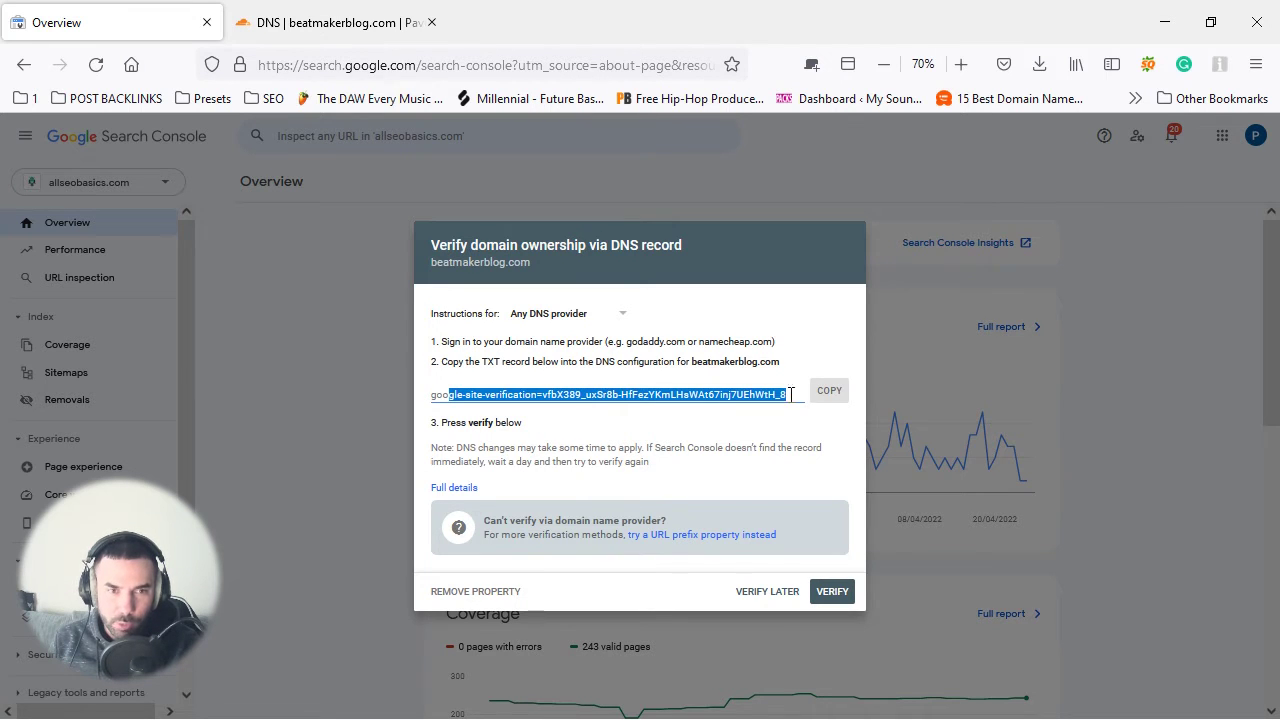
- Switch to Cloudflare and start a new DNS record for beatmakerblog.com
{"action": "left_click", "coordinate": [330, 22]}
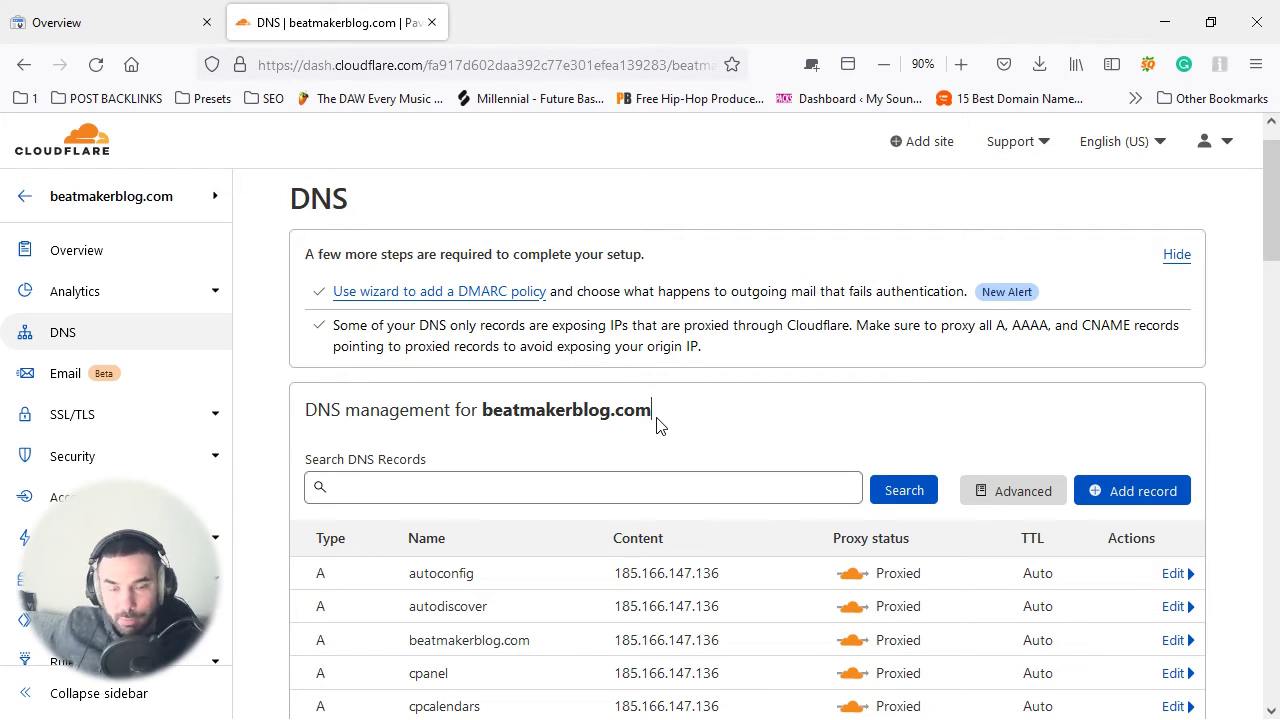
{"action": "scroll", "coordinate": [848, 322], "scroll_direction": "down", "scroll_amount": 1}
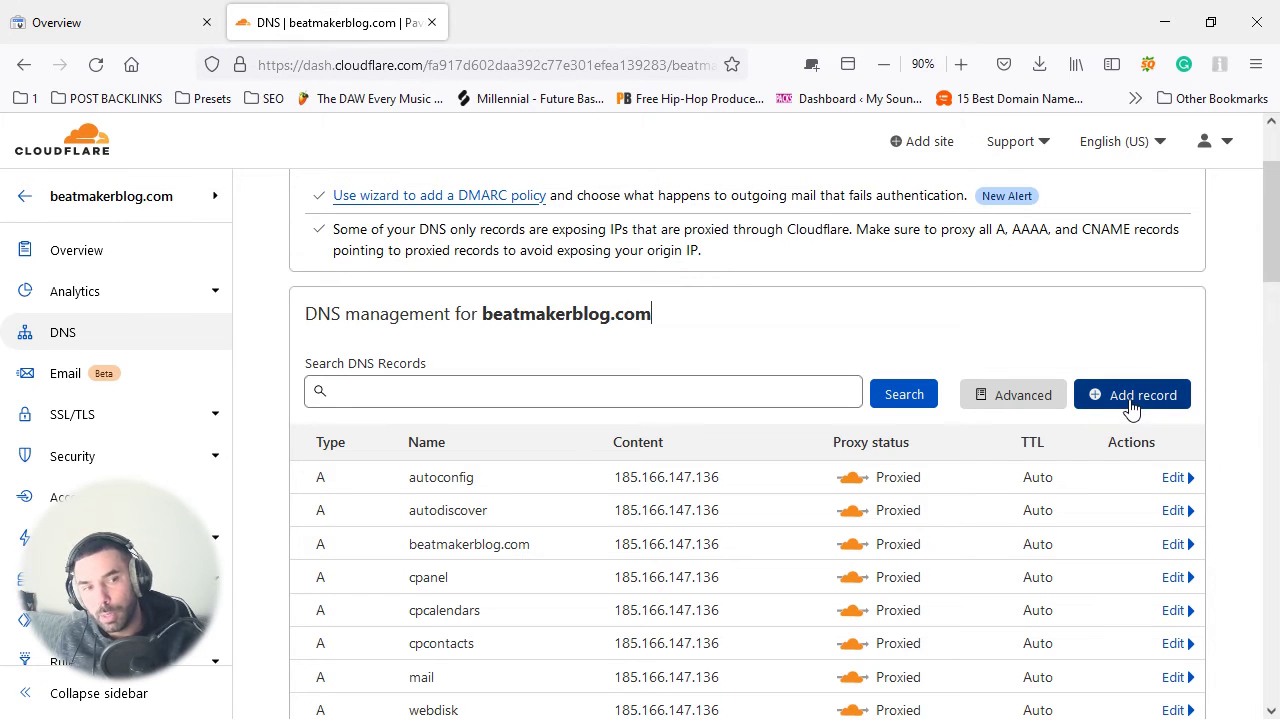
{"action": "scroll", "coordinate": [1131, 410], "scroll_direction": "down", "scroll_amount": 3}
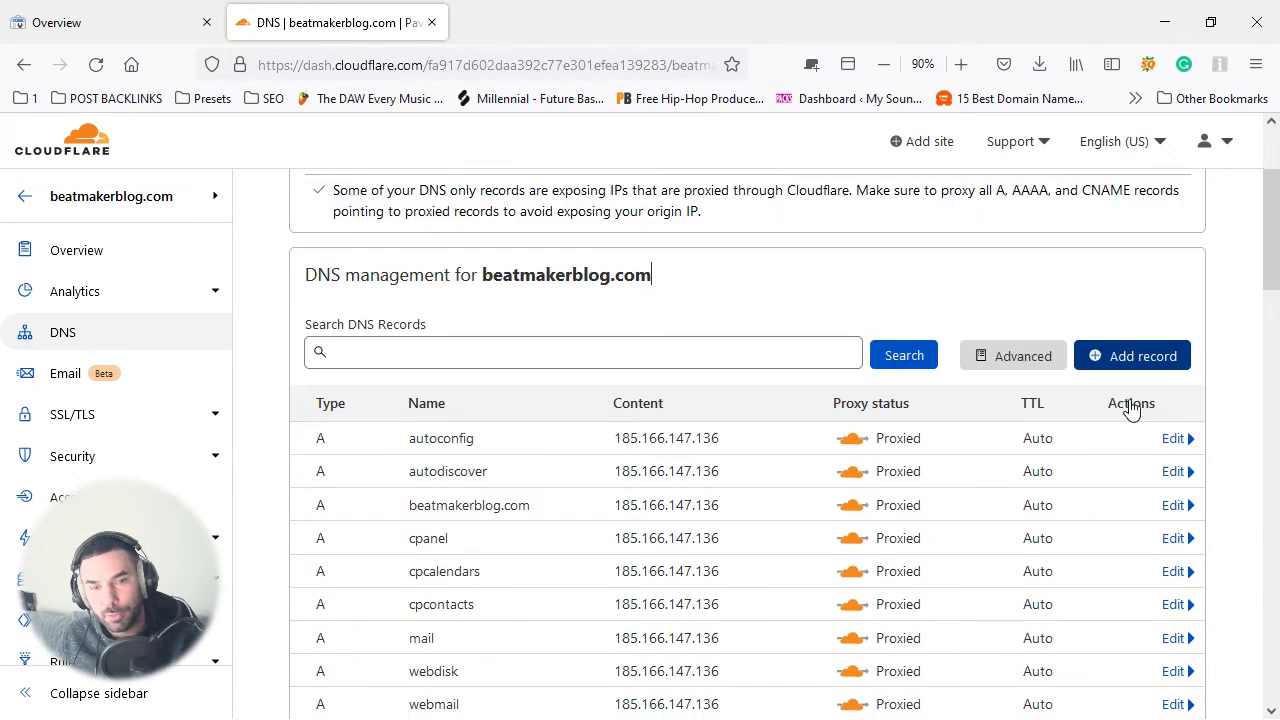
{"action": "key", "text": "ctrl+minus"}
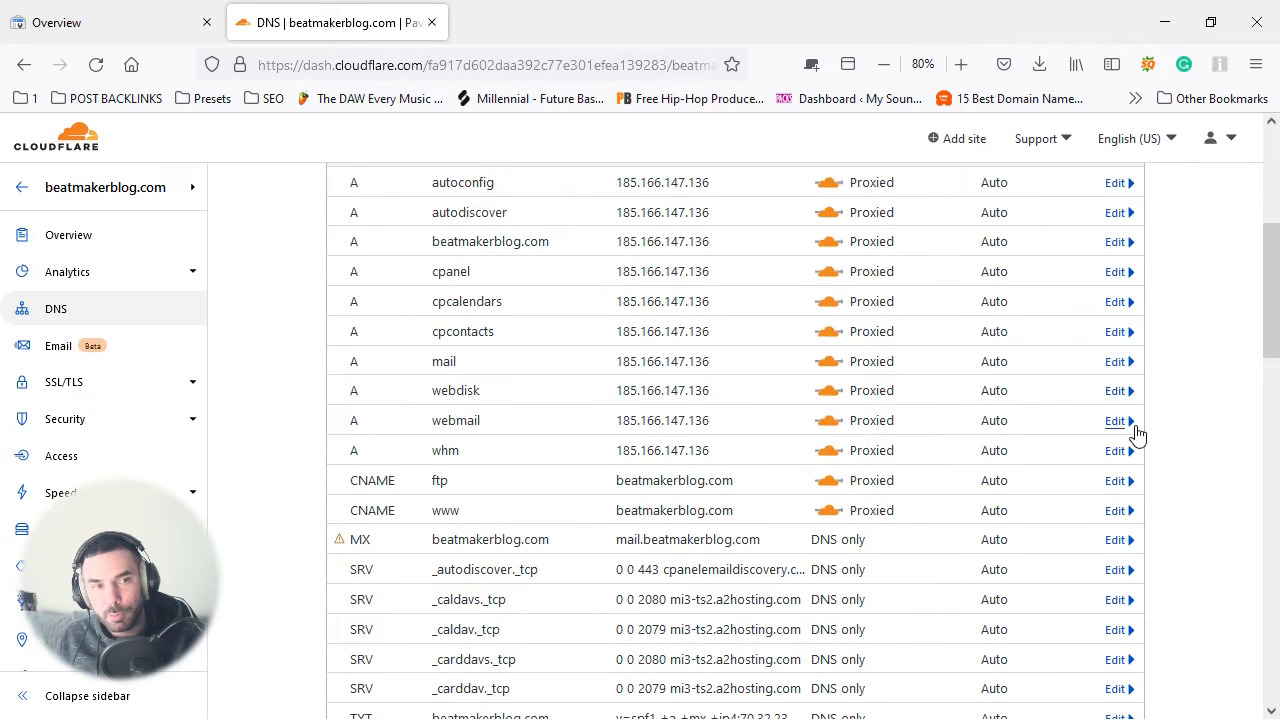
{"action": "scroll", "coordinate": [1134, 428], "scroll_direction": "up", "scroll_amount": 5}
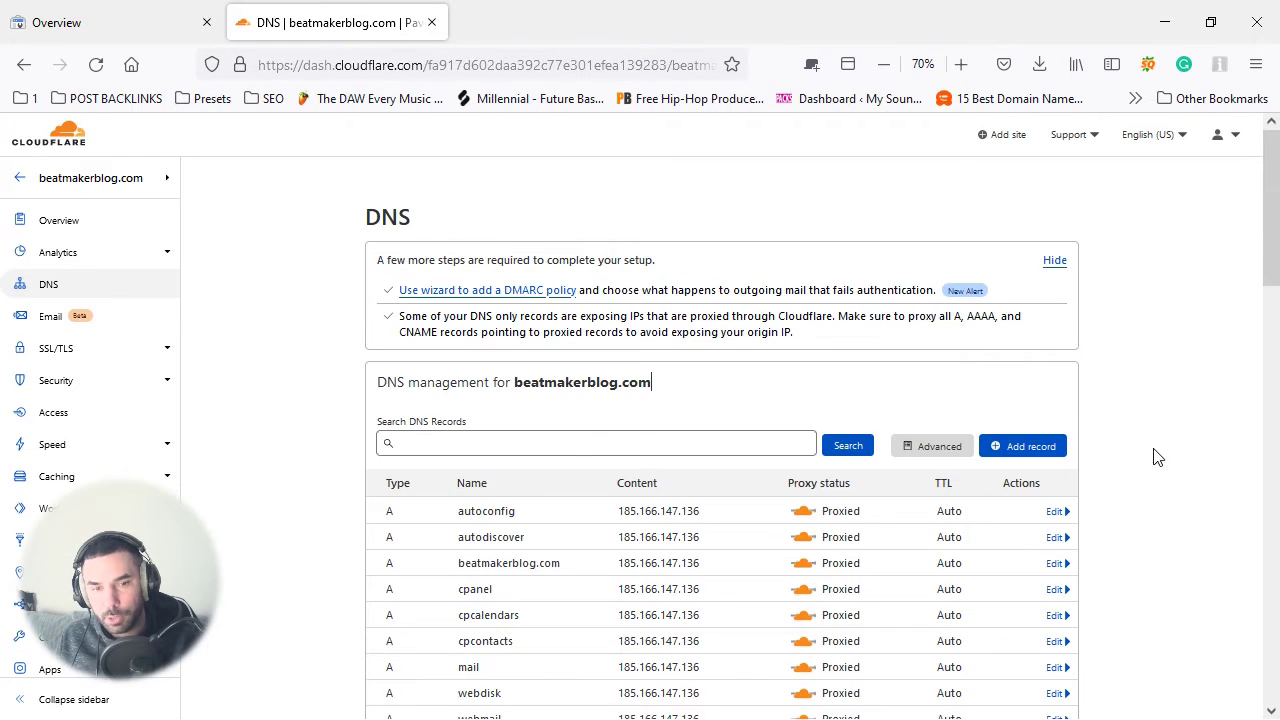
{"action": "scroll", "coordinate": [1171, 431], "scroll_direction": "down", "scroll_amount": 2}
{"action": "key", "text": "ctrl+plus"}
{"action": "key", "text": "ctrl+plus"}
{"action": "key", "text": "ctrl+plus"}
{"action": "key", "text": "ctrl+plus"}
{"action": "key", "text": "ctrl+plus"}
{"action": "key", "text": "ctrl+plus"}
{"action": "key", "text": "ctrl+plus"}
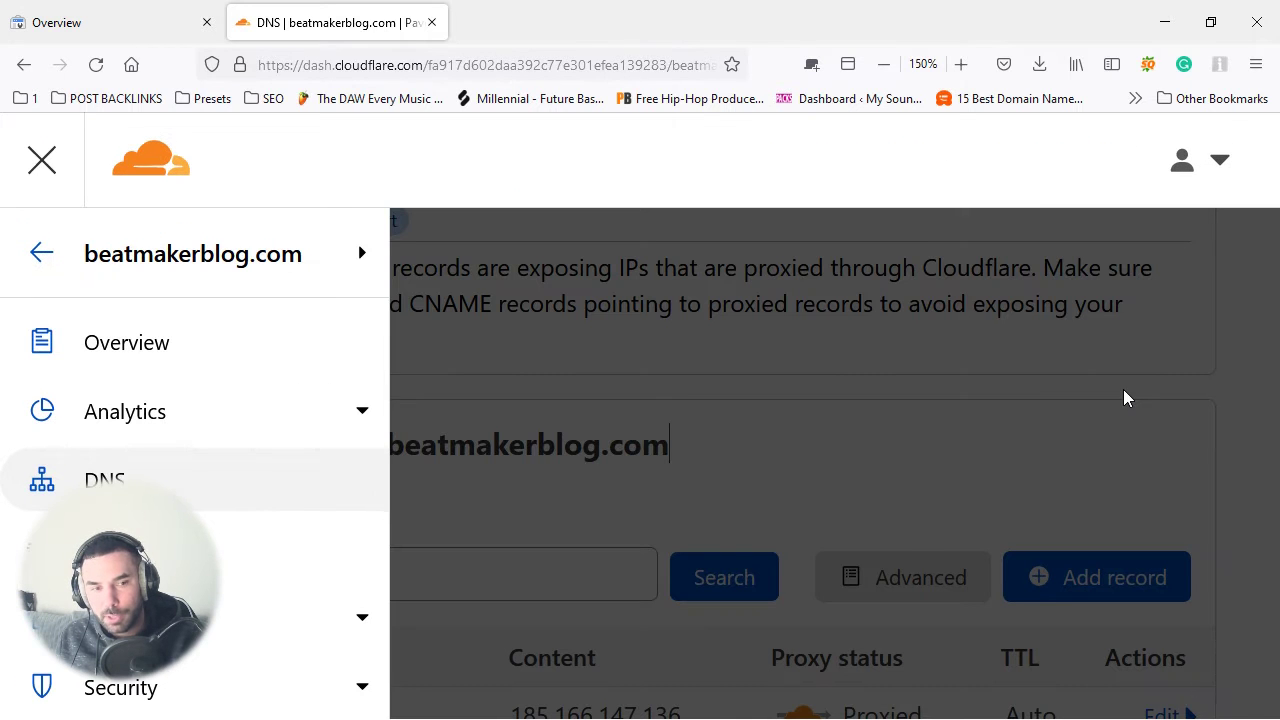
{"action": "key", "text": "ctrl+minus"}
{"action": "scroll", "coordinate": [1128, 503], "scroll_direction": "down", "scroll_amount": 3}
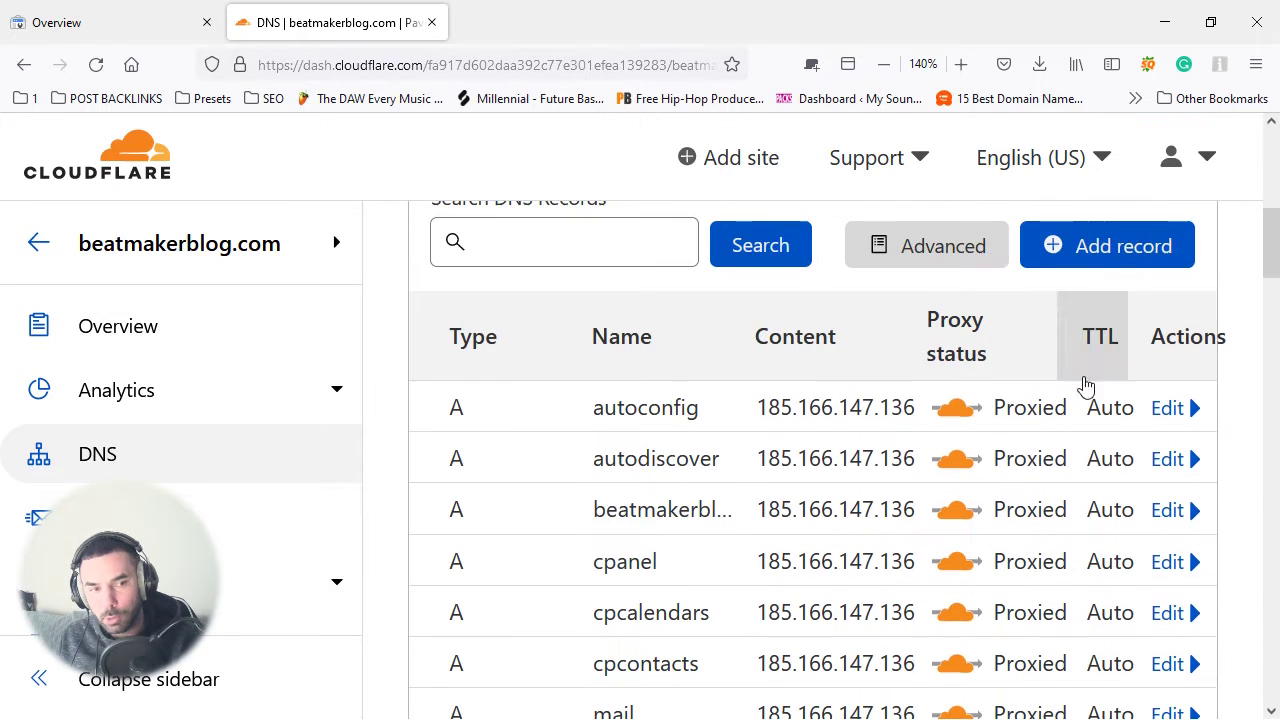
{"action": "scroll", "coordinate": [1097, 335], "scroll_direction": "up", "scroll_amount": 3}
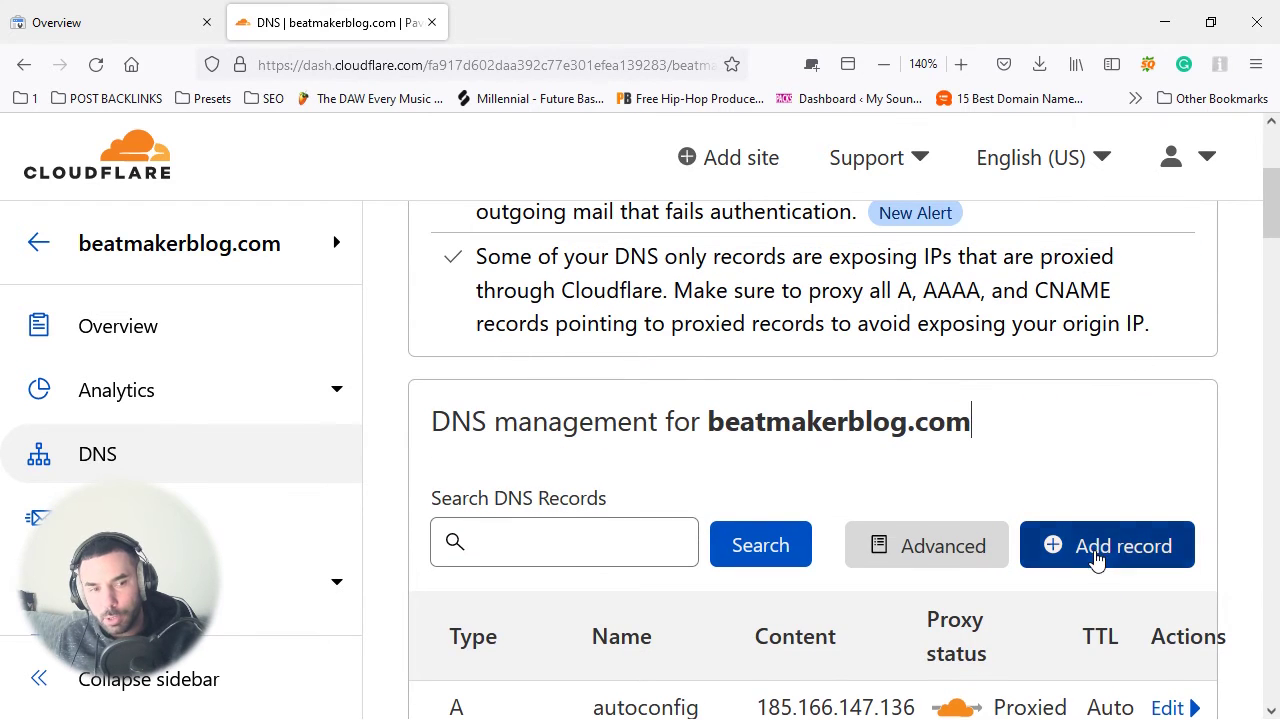
{"action": "key", "text": "ctrl+minus"}
{"action": "key", "text": "ctrl+minus"}
{"action": "key", "text": "ctrl+minus"}
{"action": "key", "text": "ctrl+minus"}
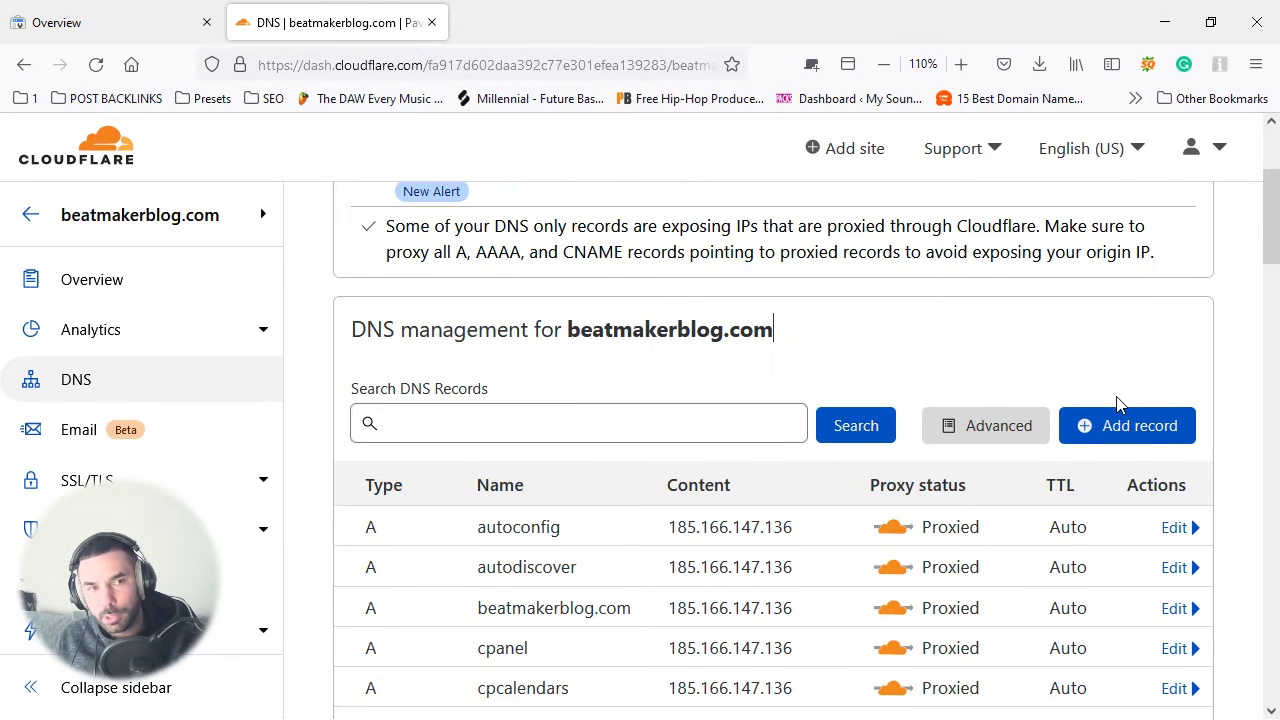
{"action": "left_click", "coordinate": [1137, 390]}
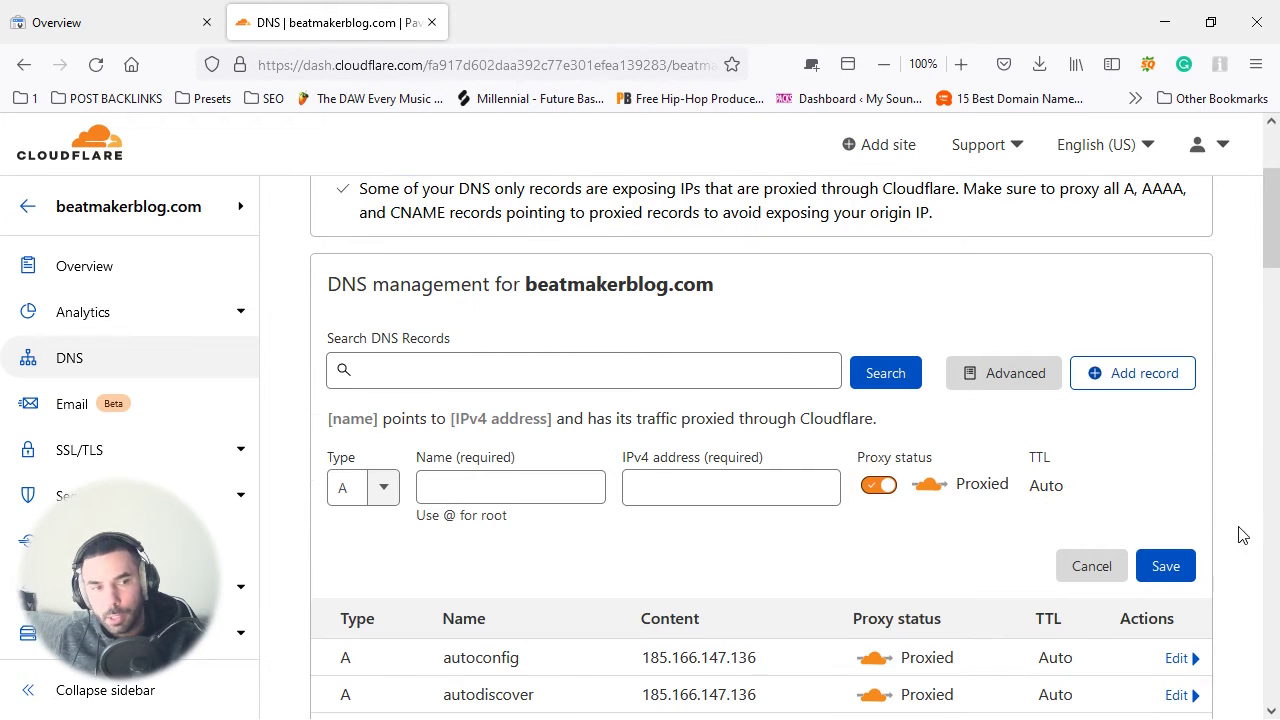
- Set the new DNS record's type to TXT and look through the other available record types
{"action": "scroll", "coordinate": [567, 358], "scroll_direction": "down", "scroll_amount": 1}
{"action": "scroll", "coordinate": [567, 358], "scroll_direction": "down", "scroll_amount": 1}
{"action": "left_click", "coordinate": [386, 386]}
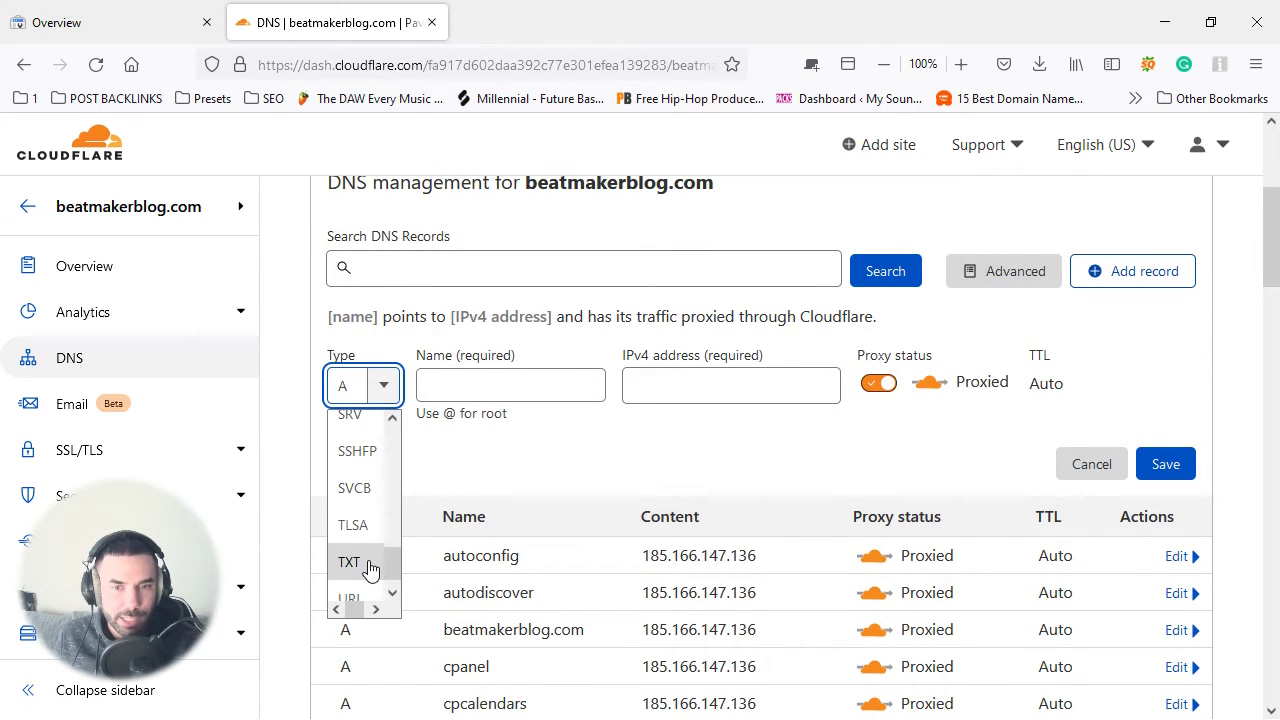
{"action": "left_click", "coordinate": [371, 571]}
{"action": "key", "text": "ctrl+plus"}
{"action": "key", "text": "ctrl+plus"}
{"action": "key", "text": "ctrl+plus"}
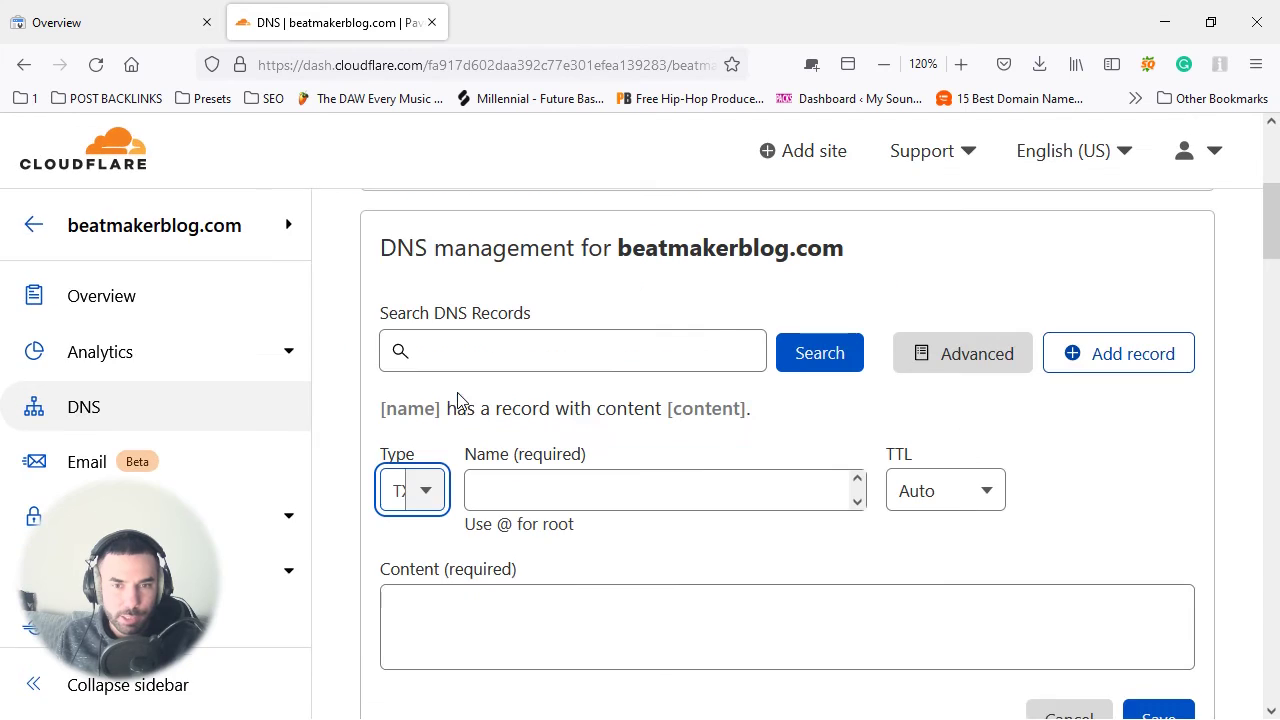
{"action": "key", "text": "ctrl+minus"}
{"action": "key", "text": "ctrl+minus"}
{"action": "key", "text": "ctrl+minus"}
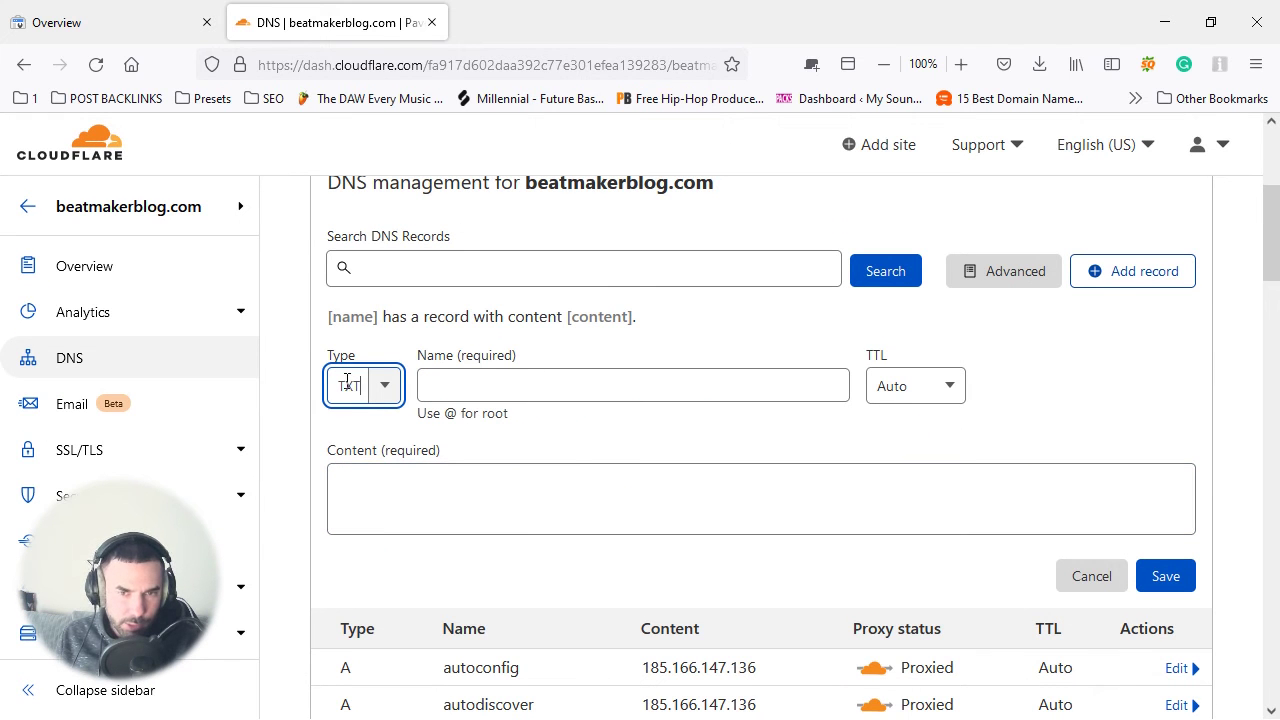
{"action": "left_click", "coordinate": [380, 390]}
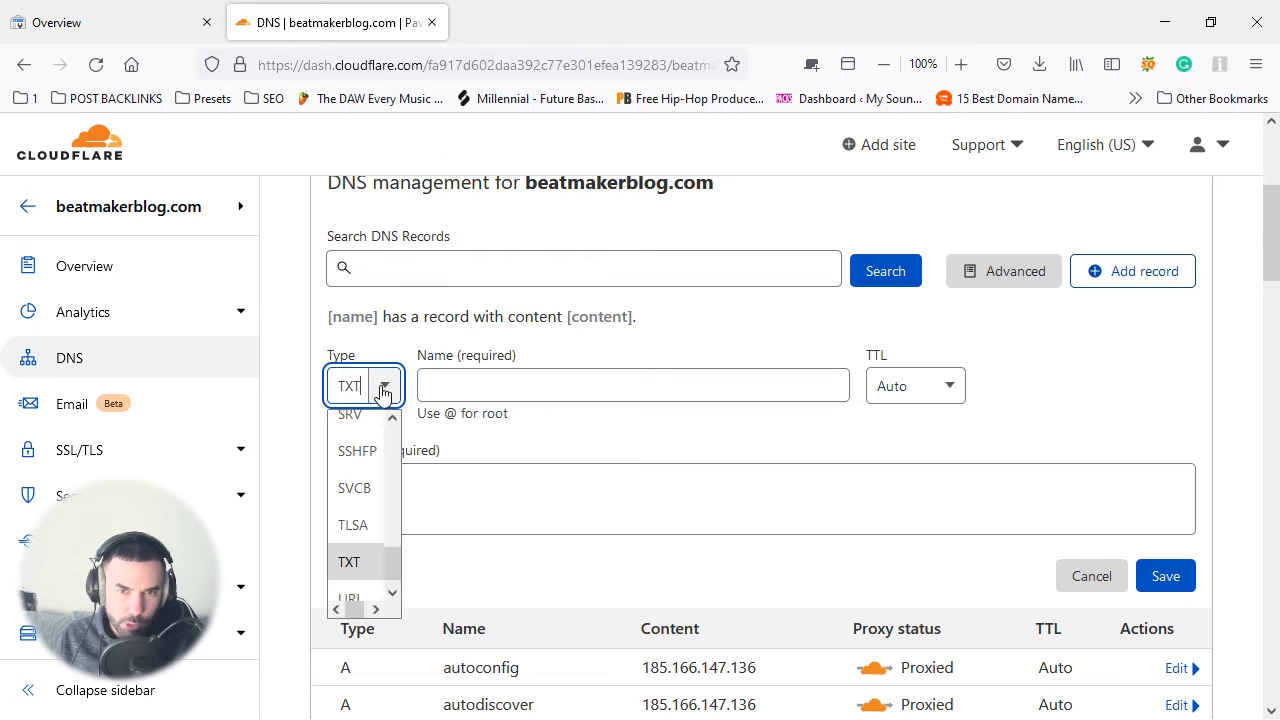
{"action": "left_click", "coordinate": [396, 594]}
{"action": "left_click_drag", "start_coordinate": [394, 588], "coordinate": [418, 458]}
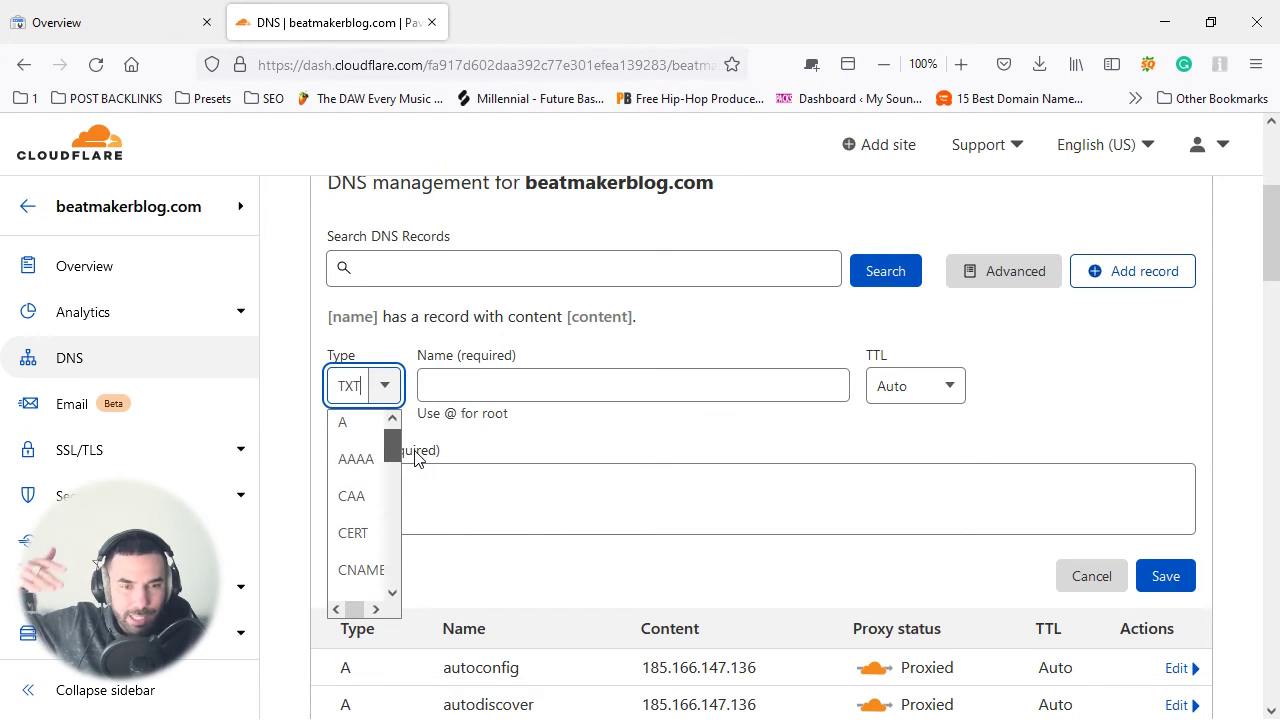
{"action": "left_click_drag", "start_coordinate": [418, 458], "coordinate": [418, 575]}
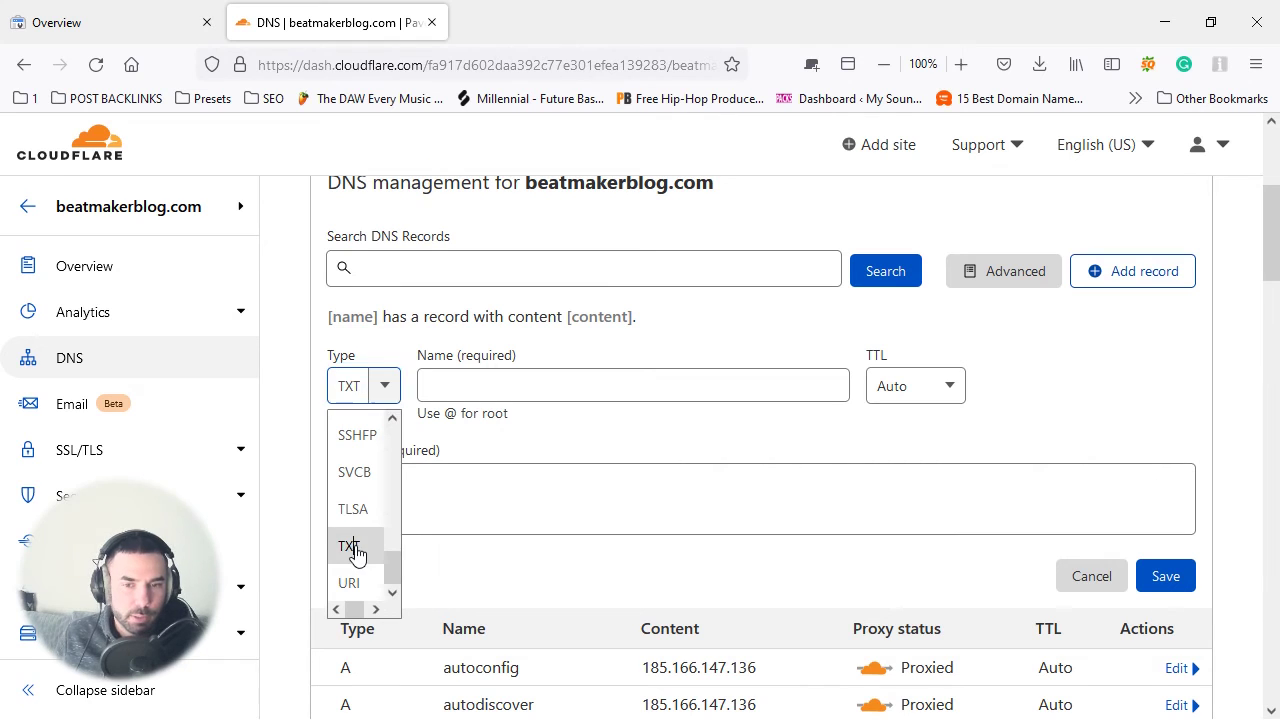
- Set the TXT record's name to @ so that it applies to the root domain
{"action": "left_click", "coordinate": [421, 388]}
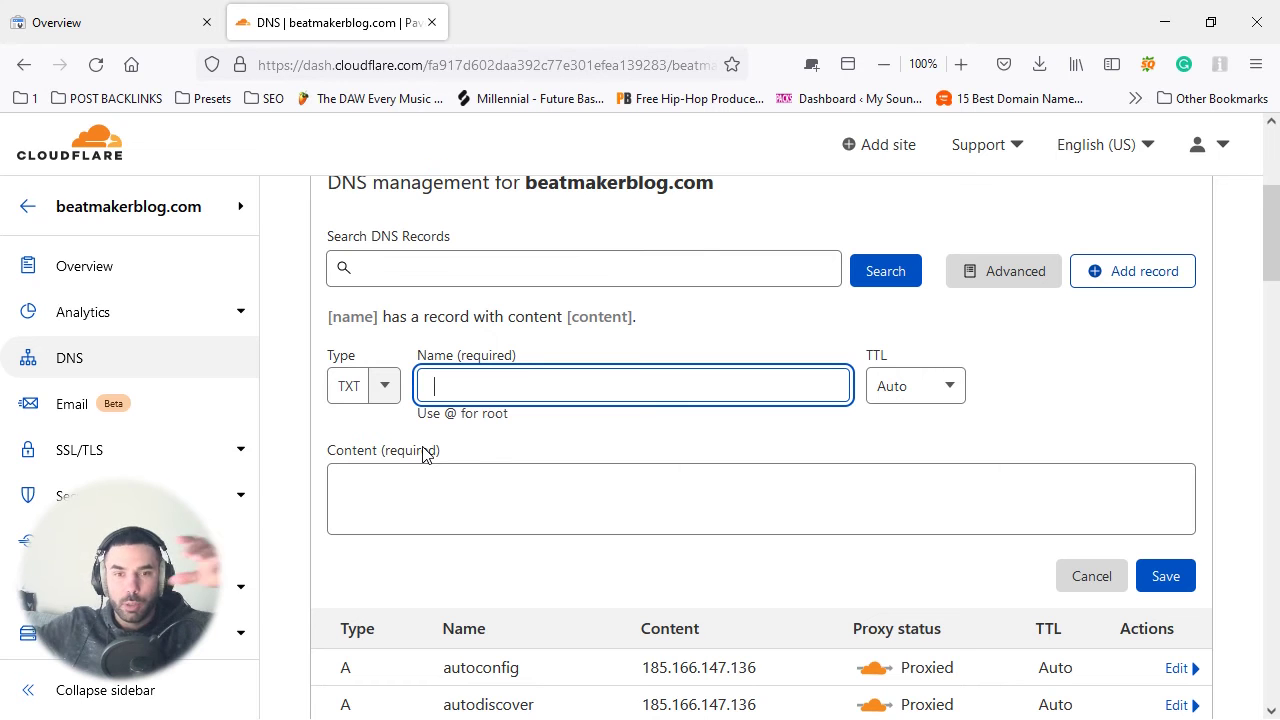
{"action": "type", "text": "@"}
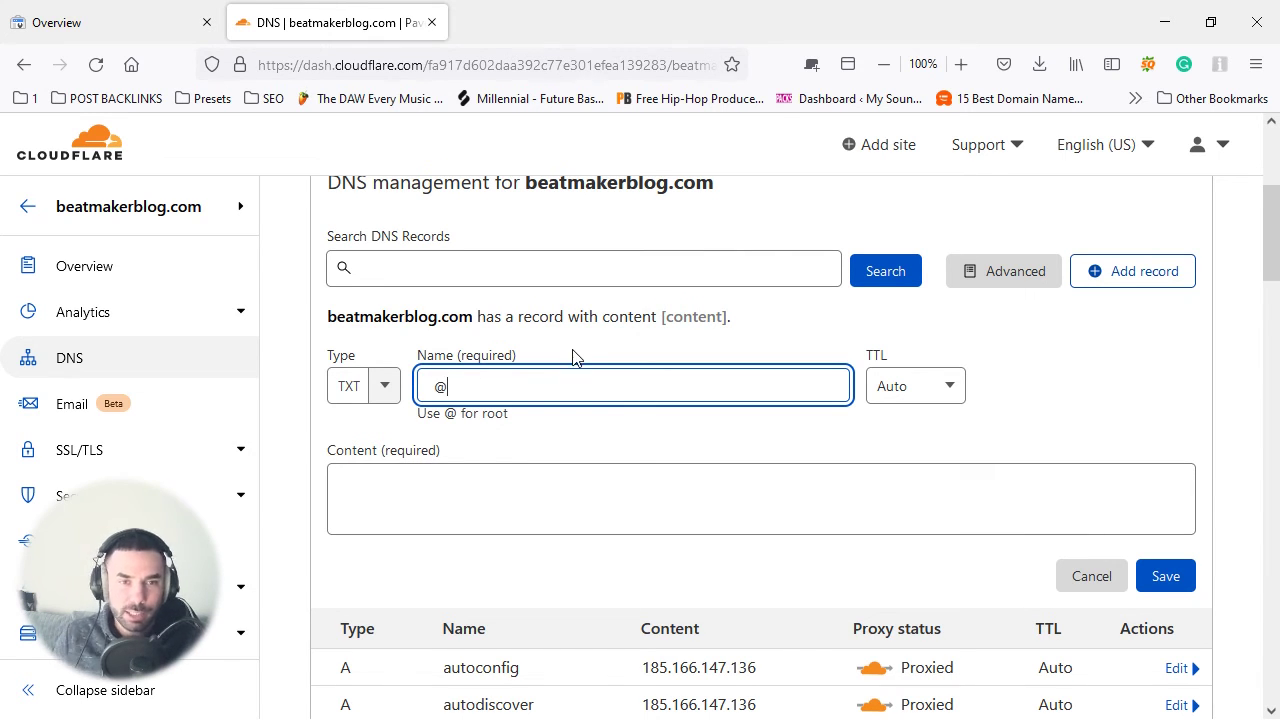
{"action": "left_click_drag", "start_coordinate": [477, 318], "coordinate": [327, 318]}
- Copy the TXT verification value from Google Search Console, paste it as the Cloudflare record's content, and save the record
{"action": "left_click", "coordinate": [693, 465]}
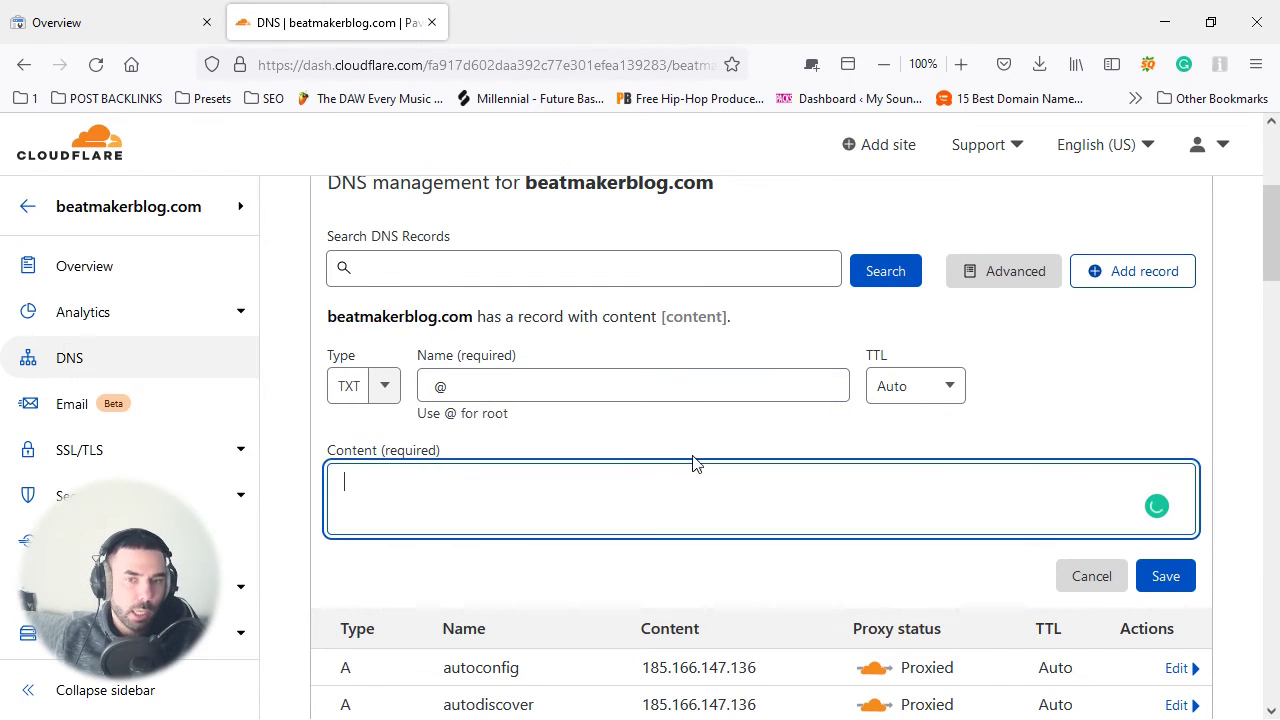
{"action": "left_click", "coordinate": [89, 12]}
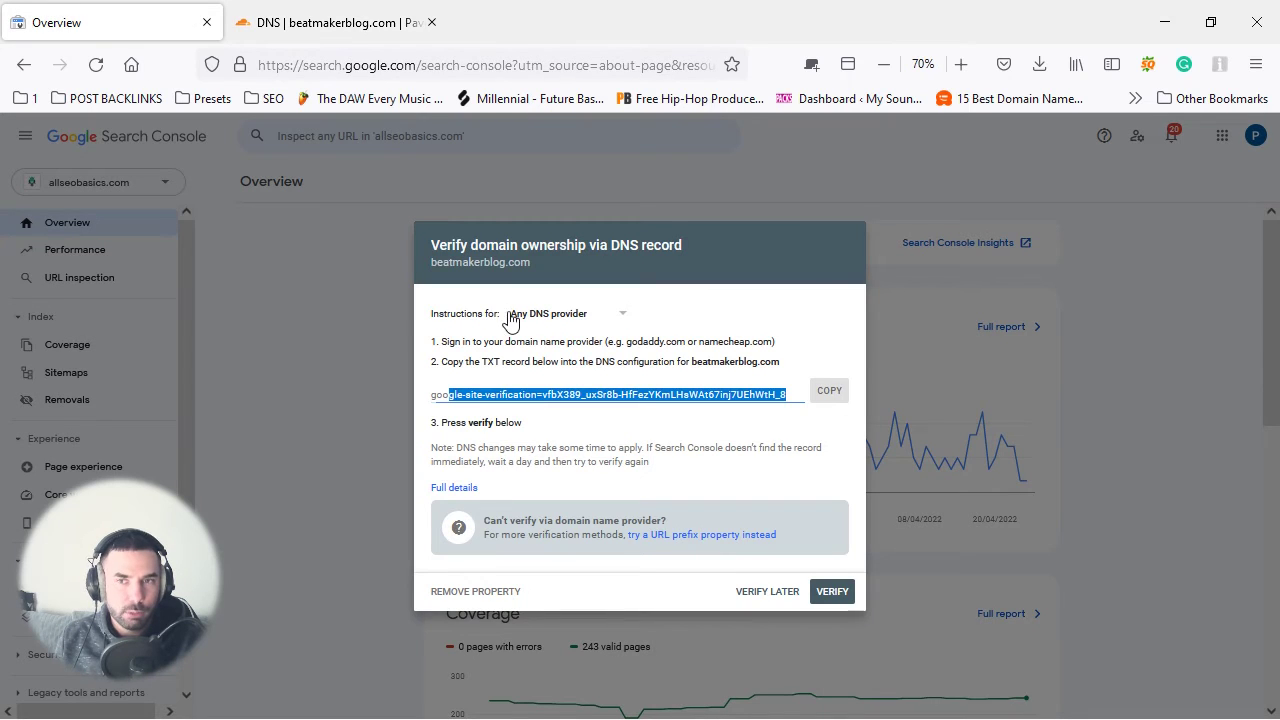
{"action": "left_click", "coordinate": [832, 398]}
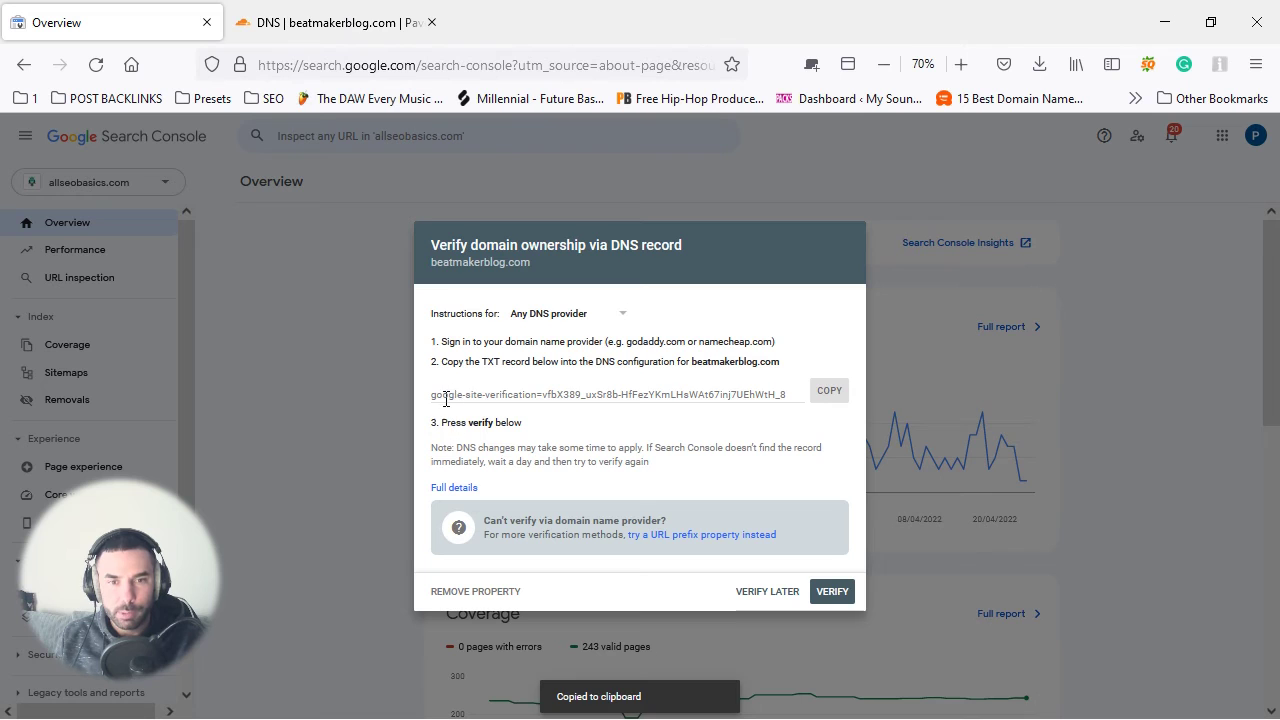
{"action": "left_click_drag", "start_coordinate": [444, 396], "coordinate": [677, 398]}
{"action": "left_click", "coordinate": [355, 20]}
{"action": "left_click", "coordinate": [485, 513]}
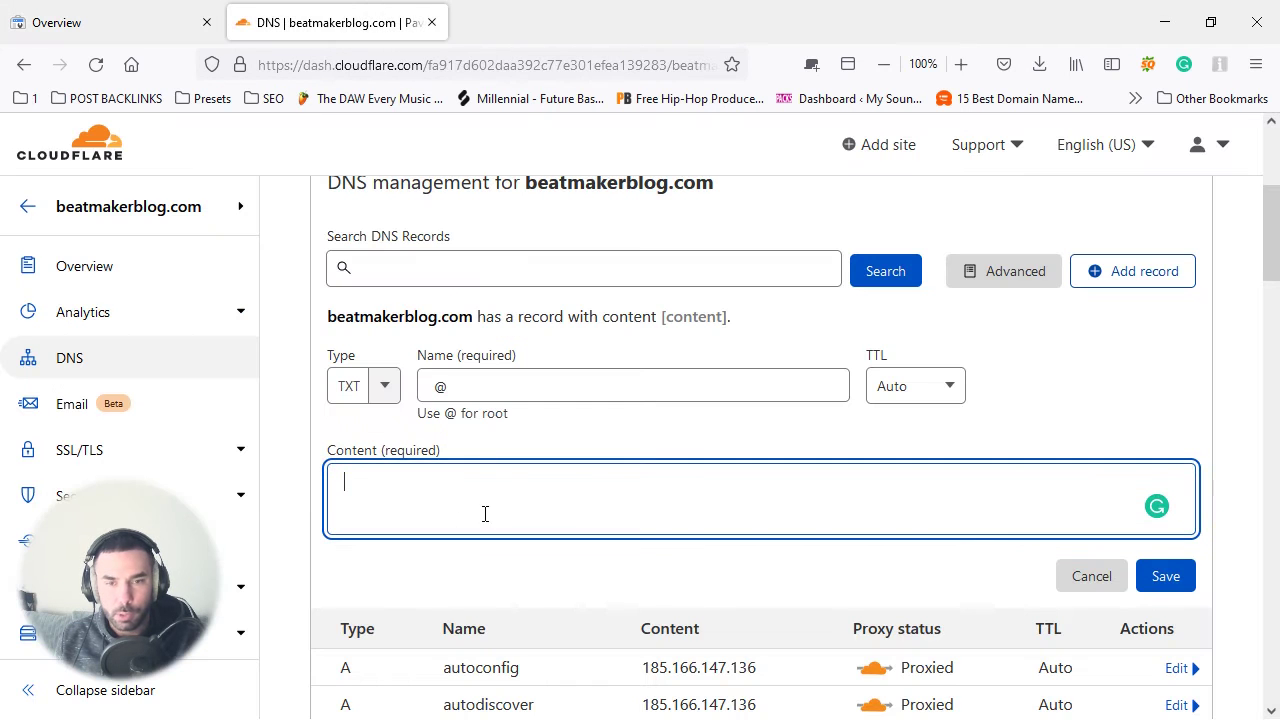
{"action": "right_click", "coordinate": [383, 486]}
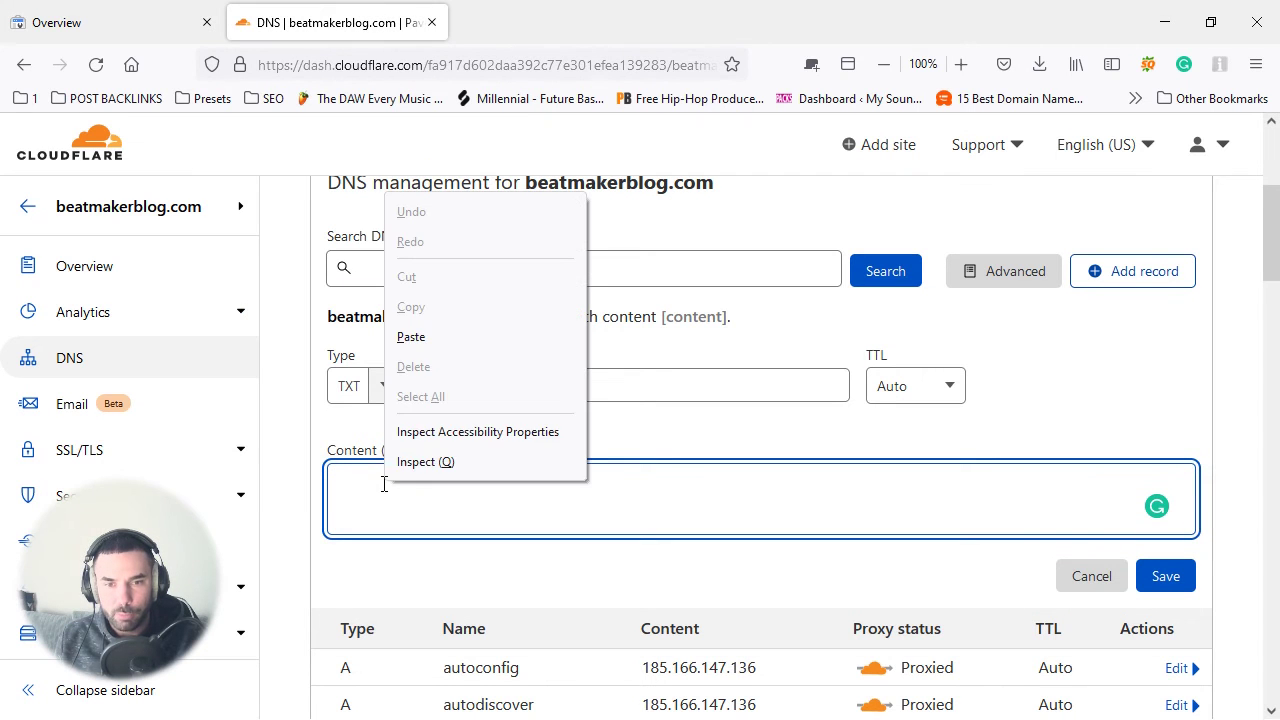
{"action": "left_click", "coordinate": [432, 345]}
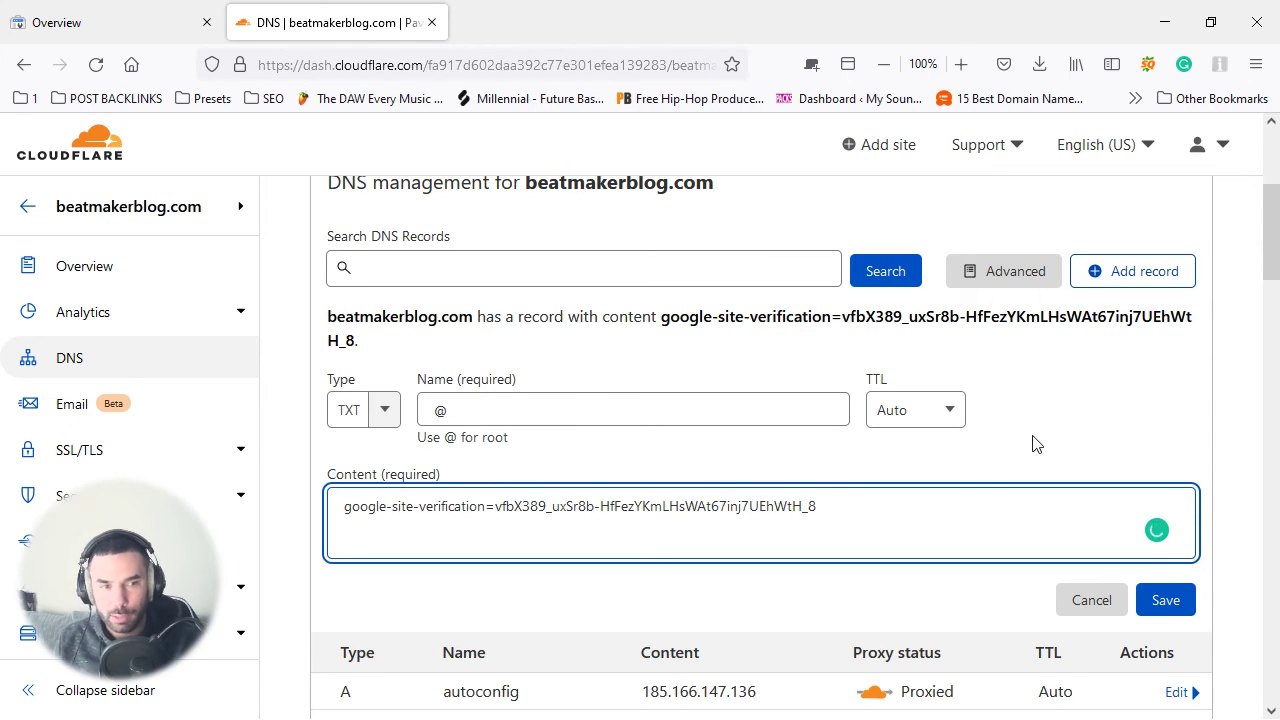
{"action": "left_click", "coordinate": [1175, 610]}
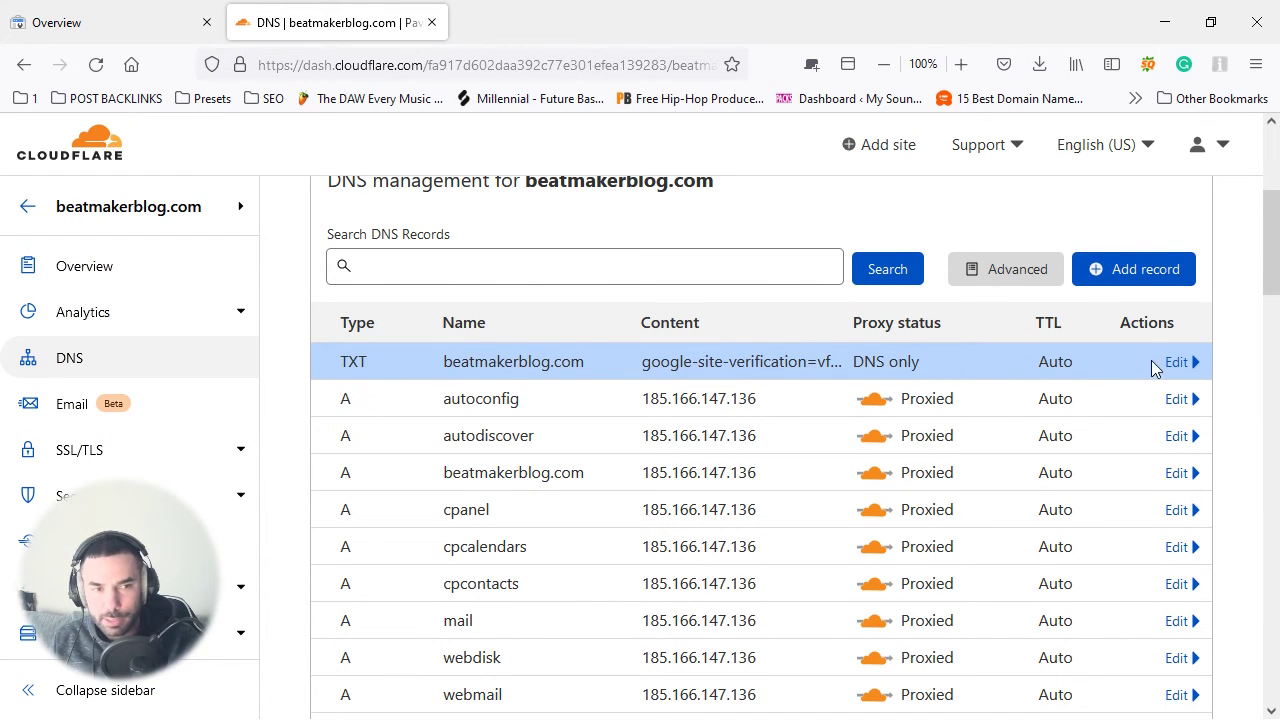
- Reopen the saved TXT record for editing, choose Auto as its TTL, and save it again
{"action": "left_click_drag", "start_coordinate": [919, 362], "coordinate": [650, 362]}
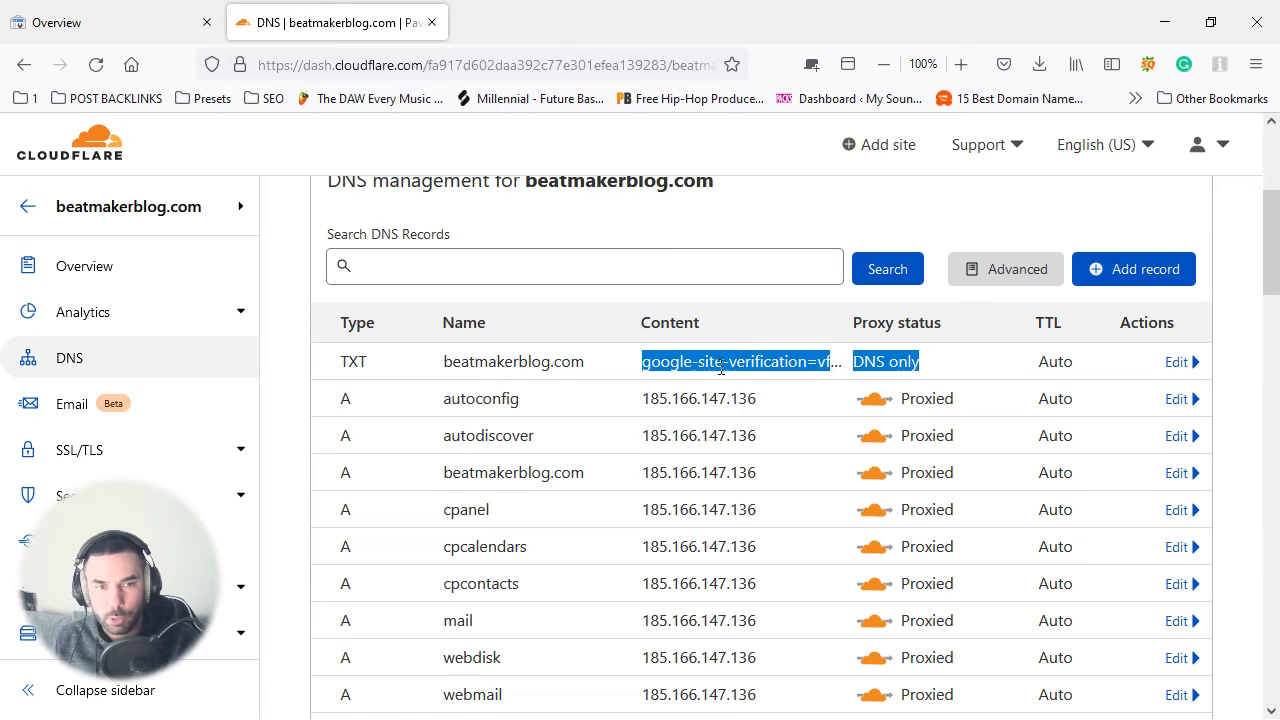
{"action": "left_click", "coordinate": [1175, 365]}
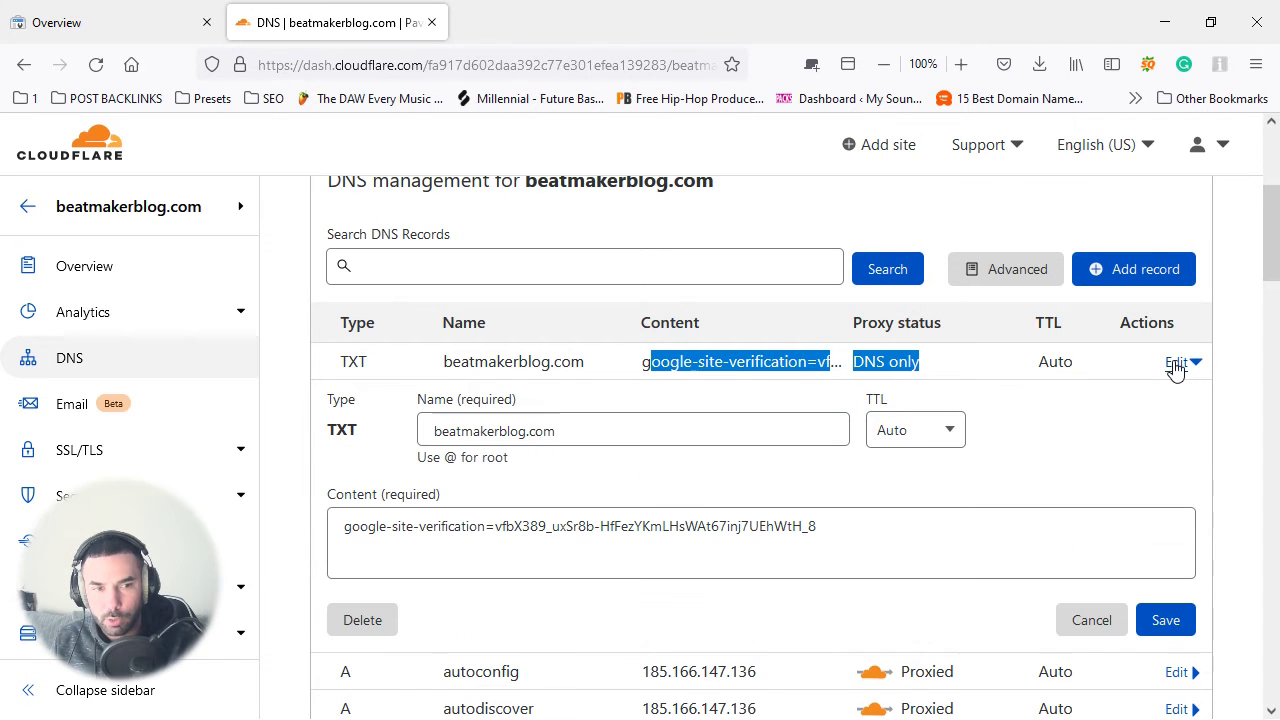
{"action": "left_click", "coordinate": [942, 440]}
{"action": "left_click", "coordinate": [922, 480]}
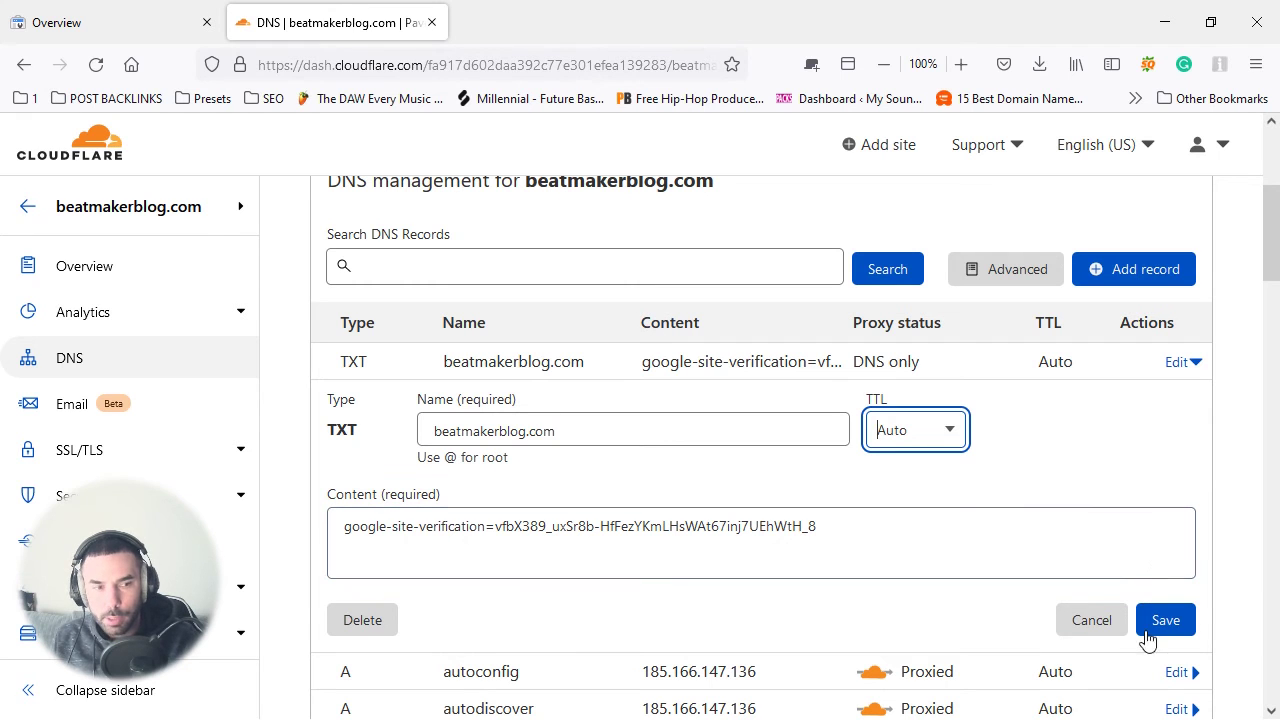
{"action": "left_click", "coordinate": [1187, 619]}
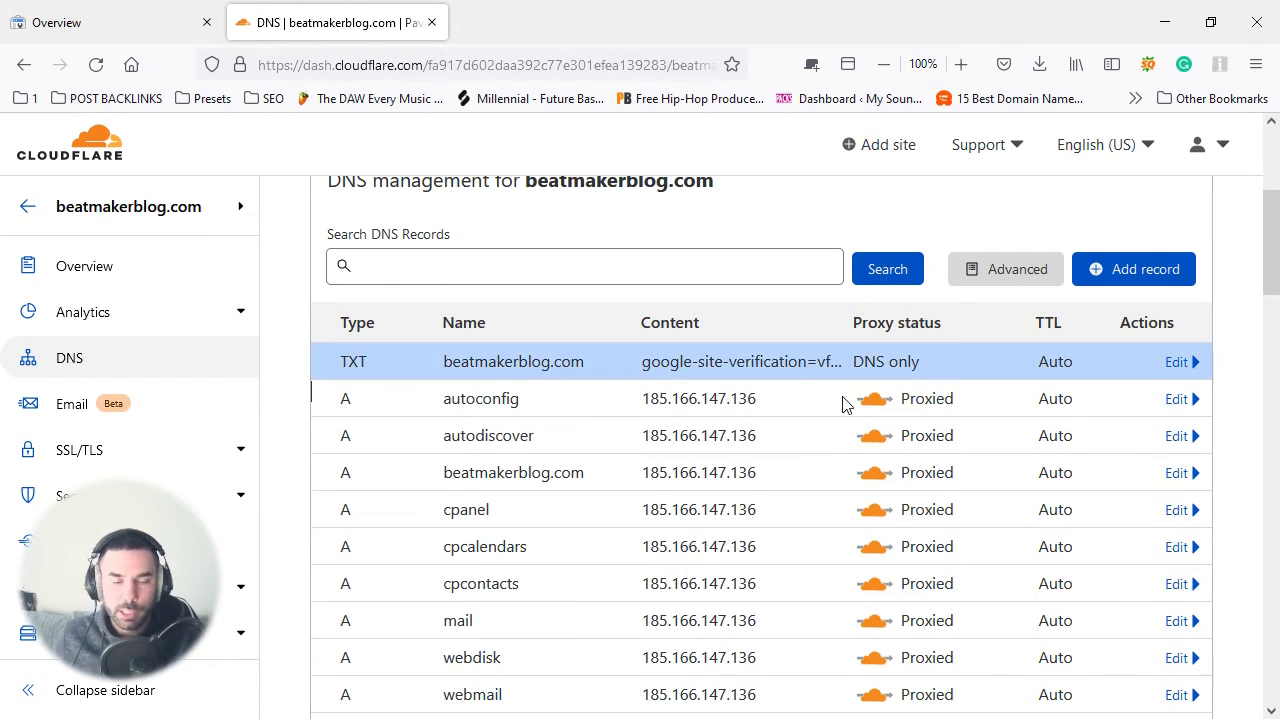
- Switch to Google Search Console, verify ownership of beatmakerblog.com, and go to its property
{"action": "left_click", "coordinate": [106, 12]}
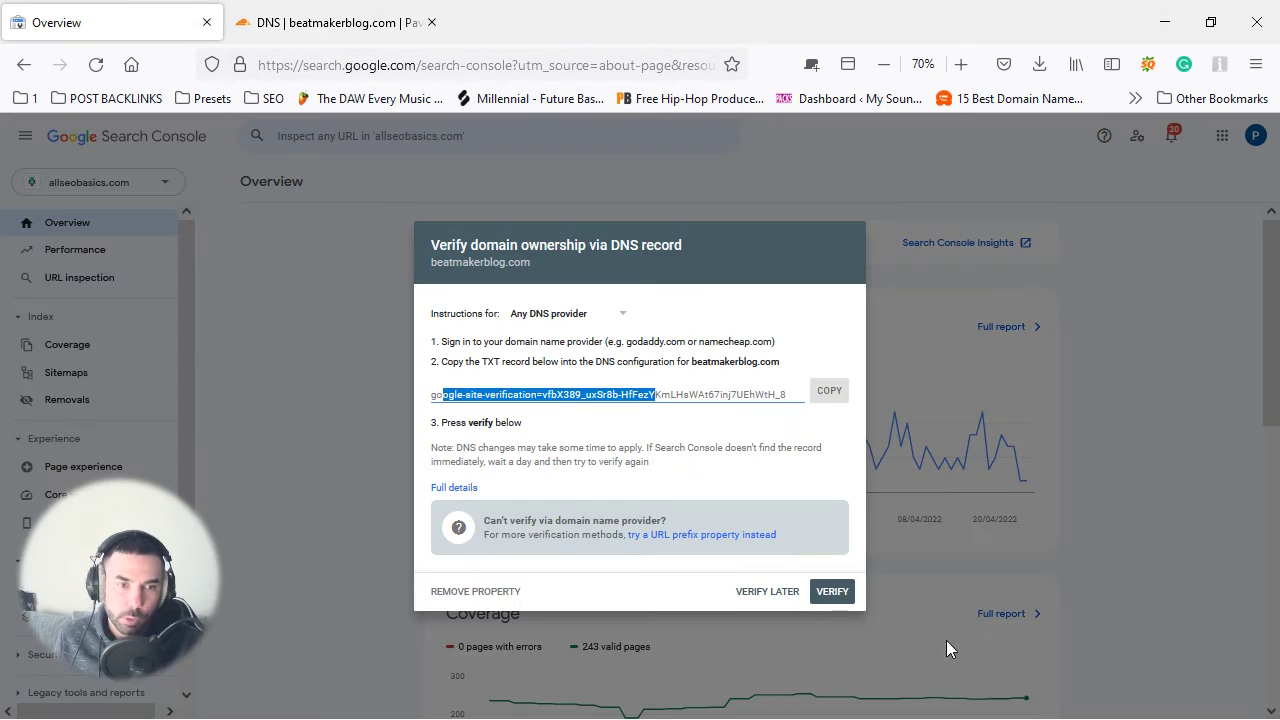
{"action": "left_click", "coordinate": [832, 593]}
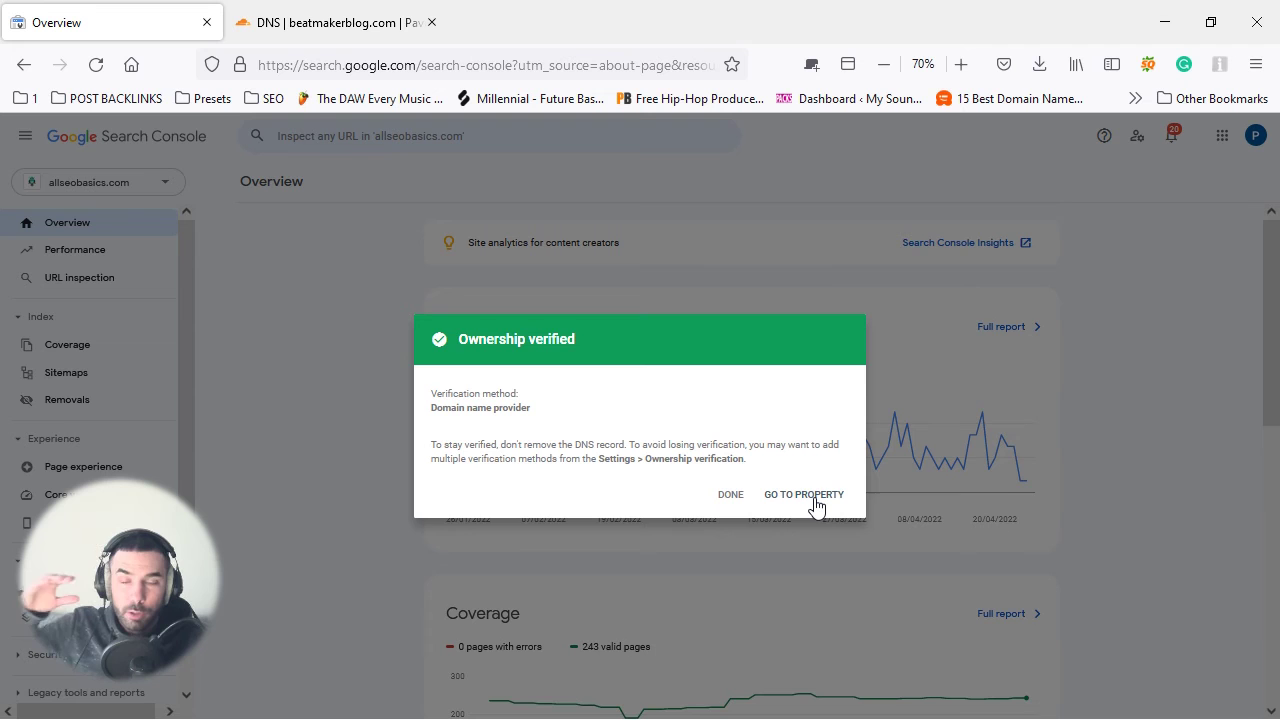
{"action": "left_click", "coordinate": [815, 503]}
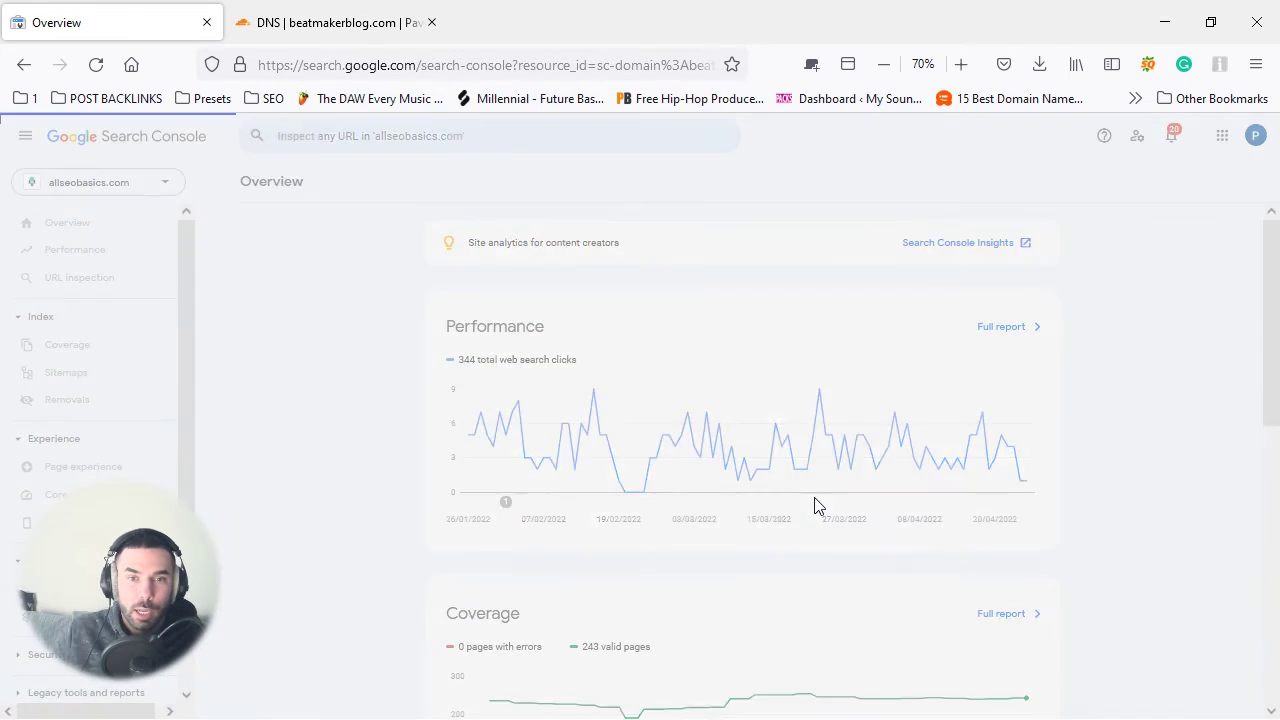
- Look through the property list and the Sitemaps, Coverage and Performance reports of beatmakerblog.com
{"action": "left_click", "coordinate": [120, 188]}
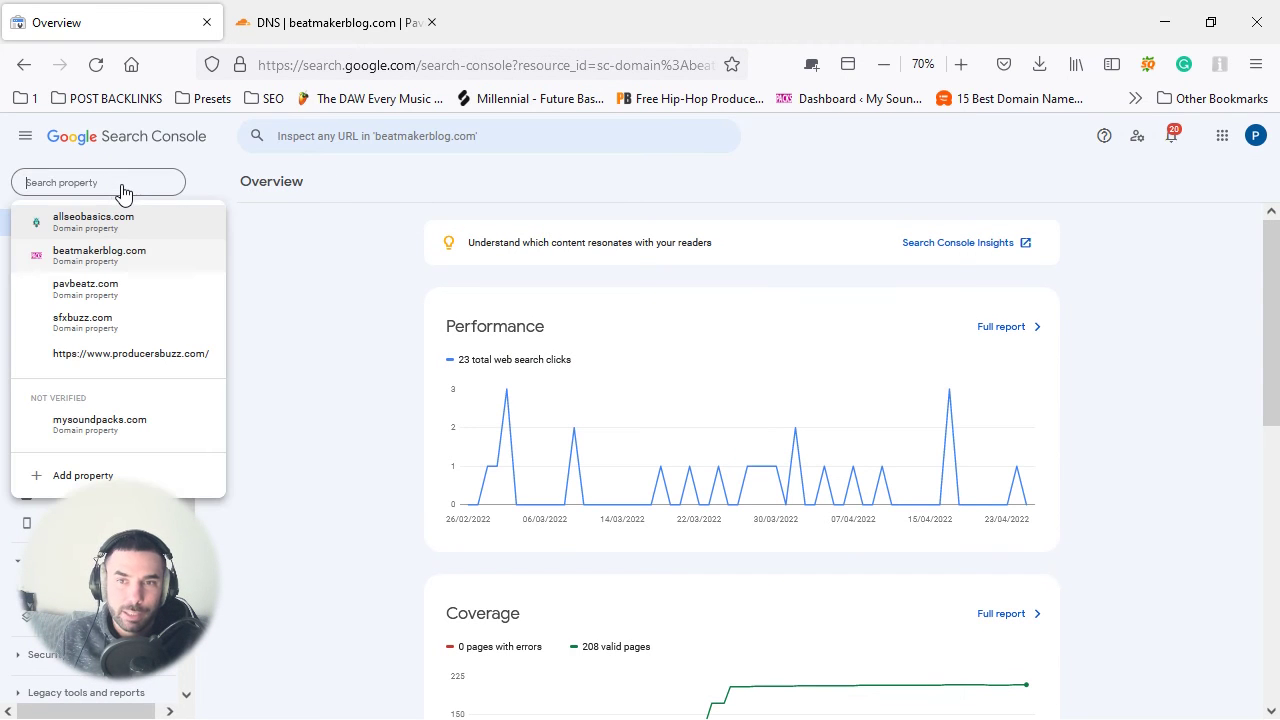
{"action": "left_click", "coordinate": [333, 335]}
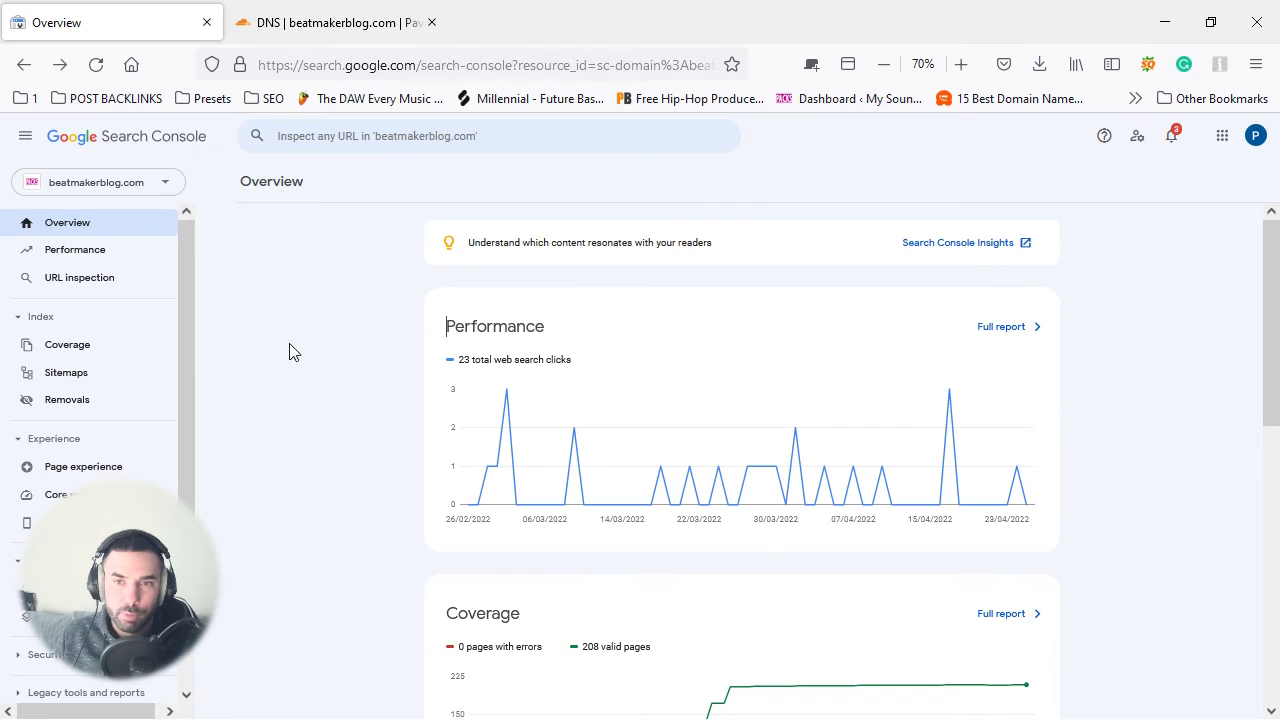
{"action": "left_click", "coordinate": [96, 378]}
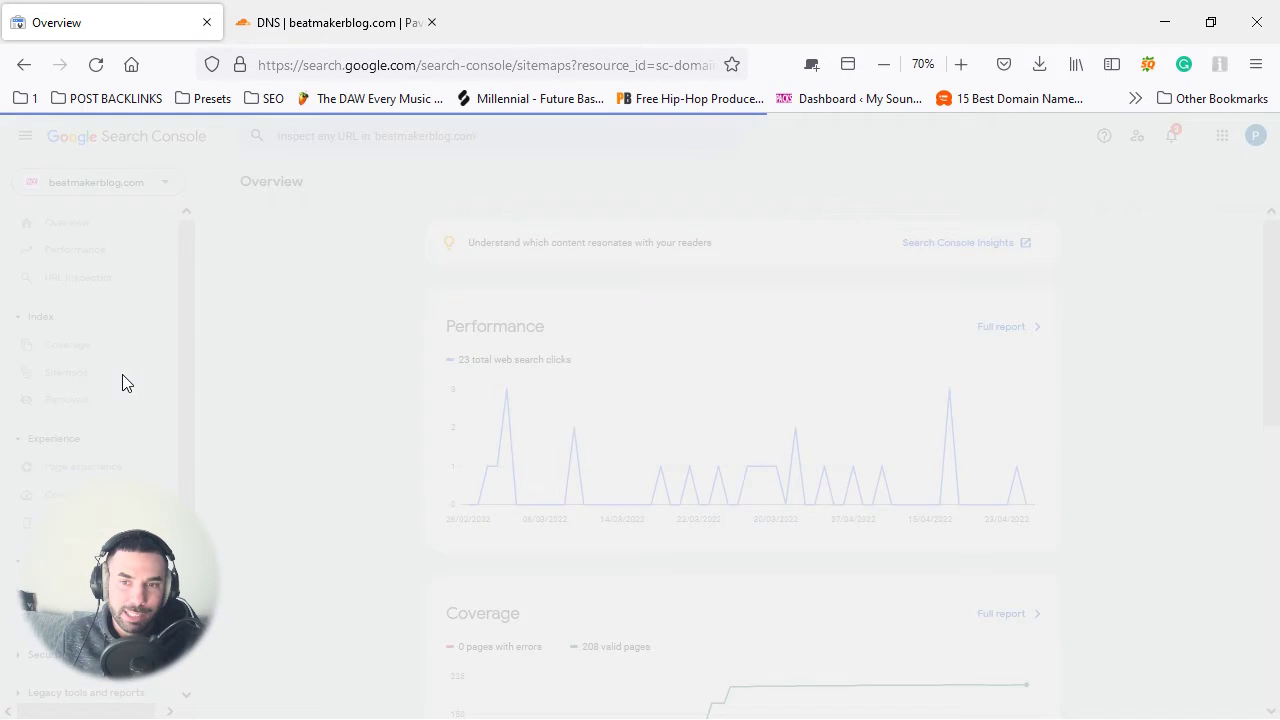
{"action": "left_click", "coordinate": [70, 346]}
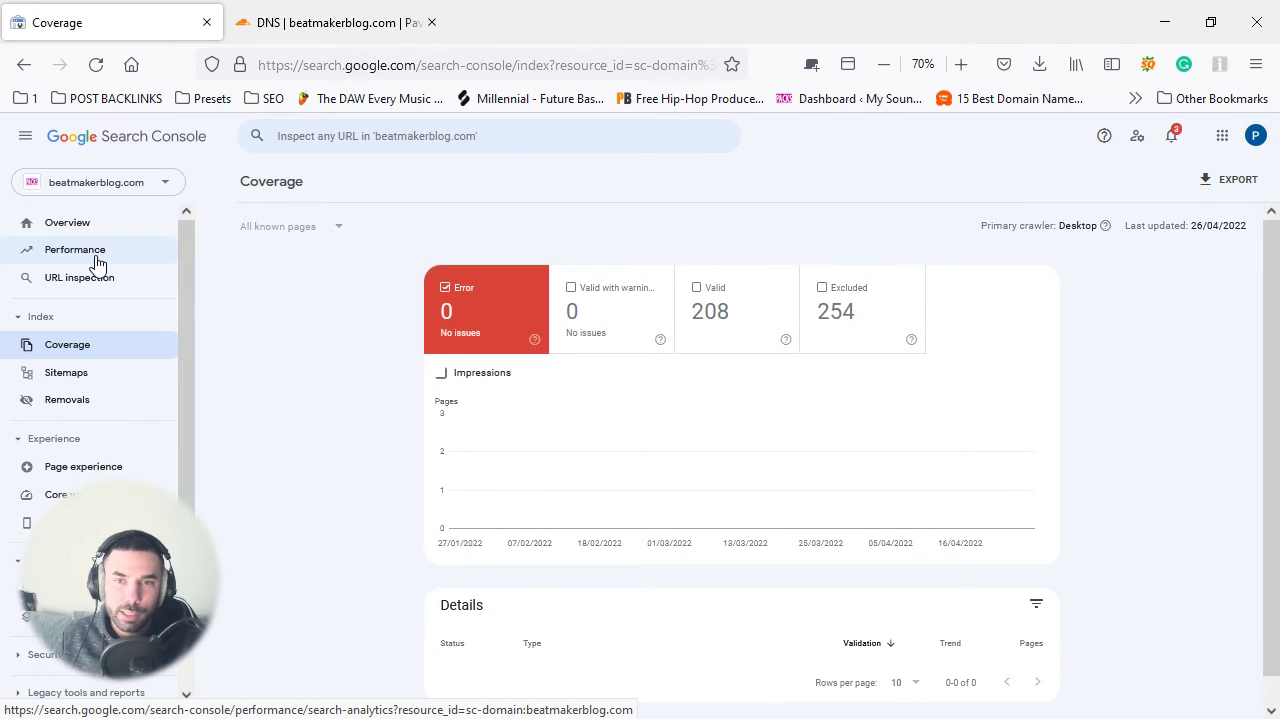
{"action": "left_click", "coordinate": [95, 257]}
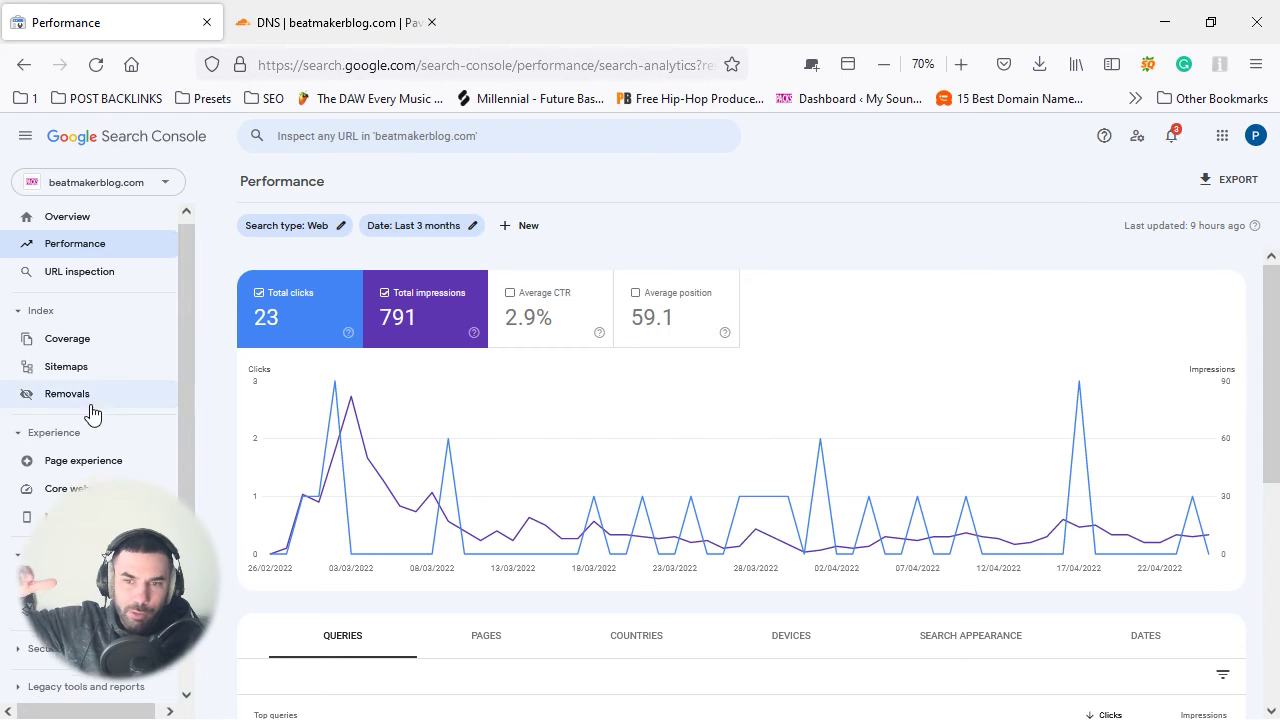
{"action": "scroll", "coordinate": [90, 400], "scroll_direction": "down", "scroll_amount": 3}
{"action": "scroll", "coordinate": [160, 410], "scroll_direction": "up", "scroll_amount": 4}
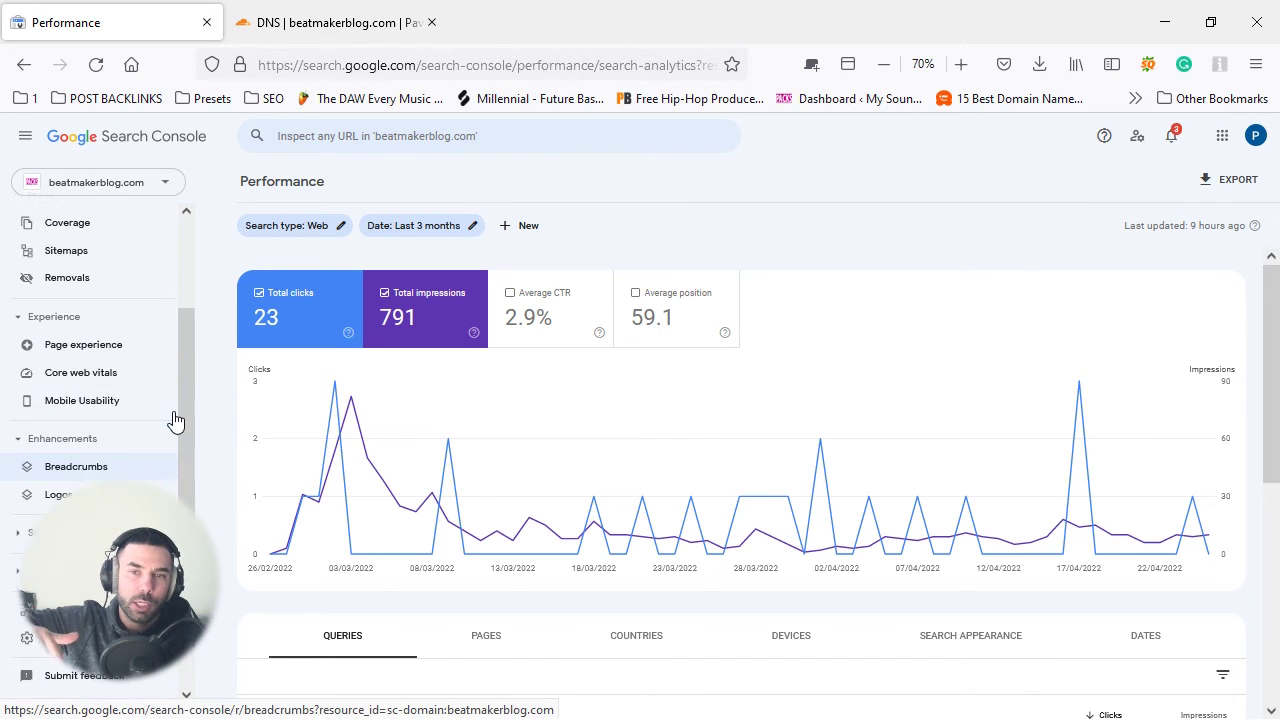
{"action": "left_click", "coordinate": [145, 185]}
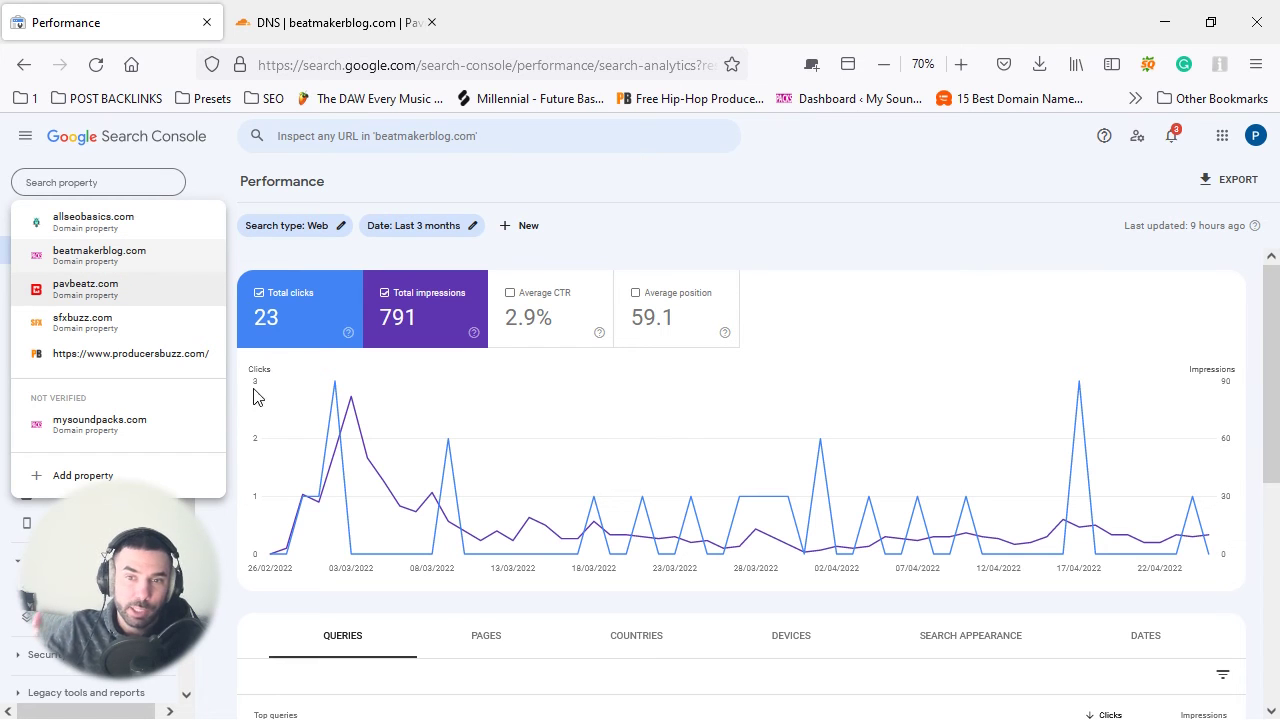
- Switch to Cloudflare and review the DNS records of beatmakerblog.com, including the added TXT record
{"action": "left_click", "coordinate": [330, 22]}
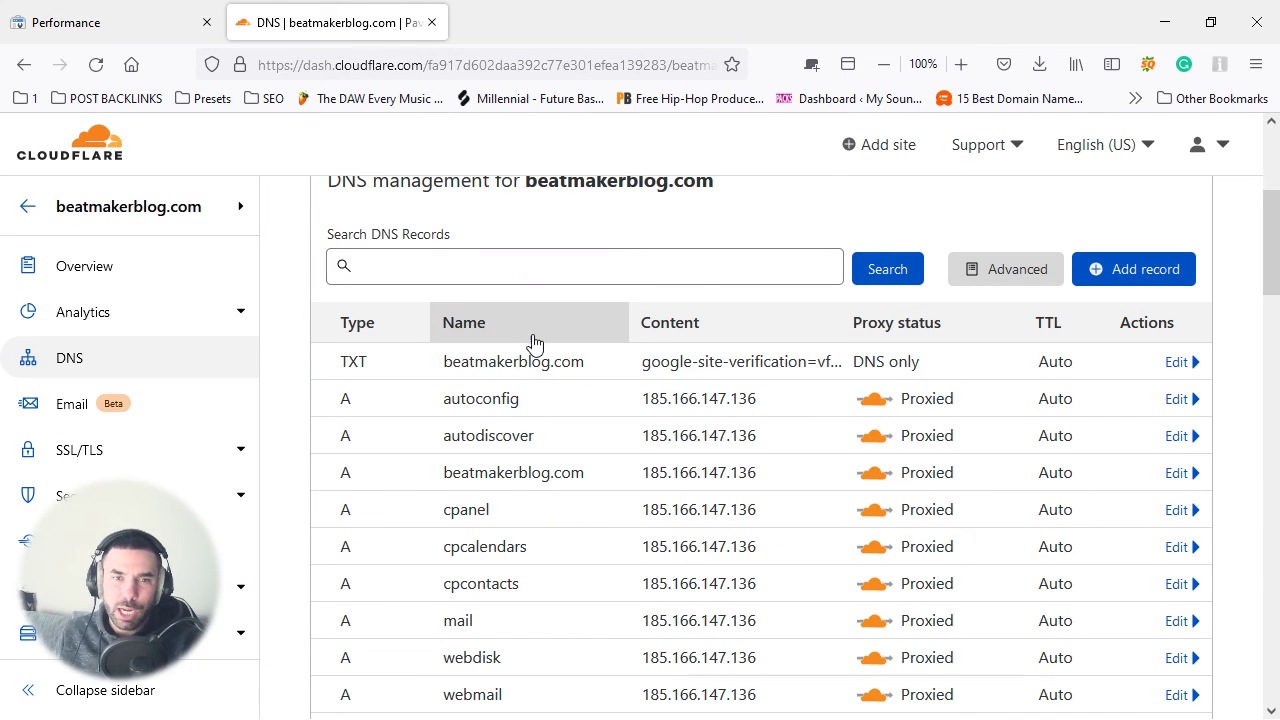
{"action": "key", "text": "ctrl+minus"}
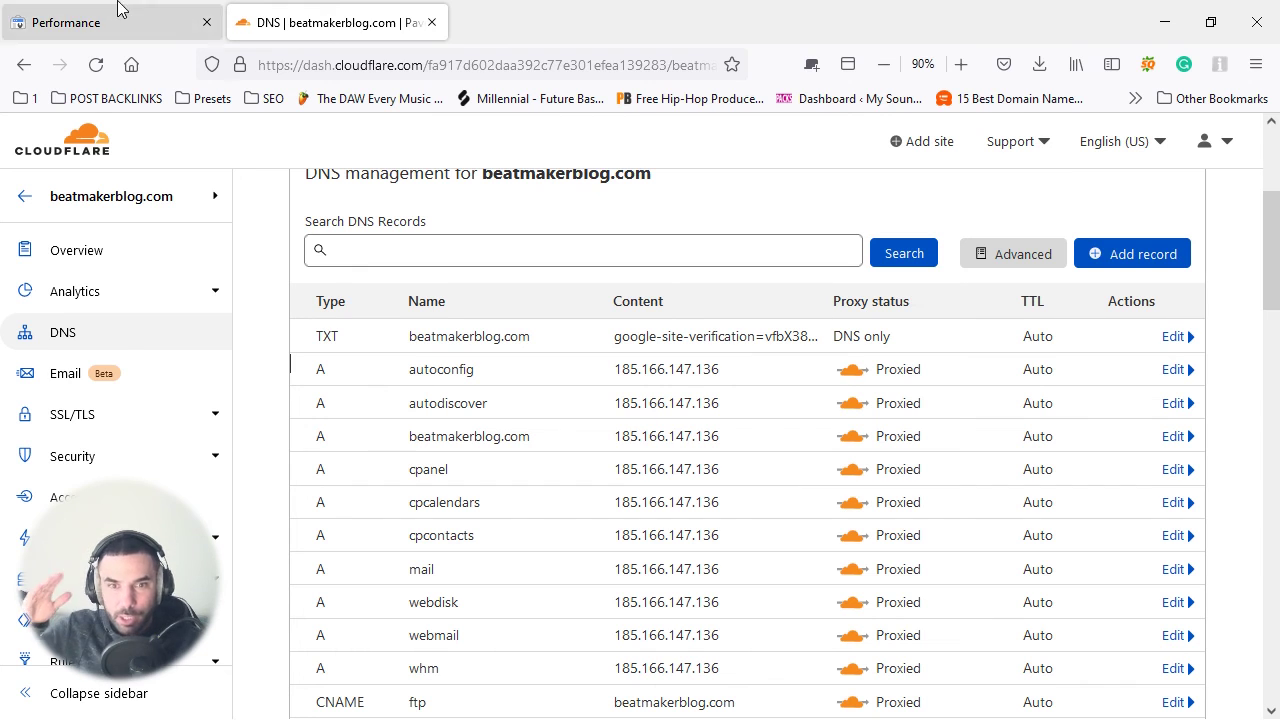
{"action": "scroll", "coordinate": [540, 420], "scroll_direction": "down", "scroll_amount": 1}
{"action": "scroll", "coordinate": [600, 480], "scroll_direction": "up", "scroll_amount": 5}
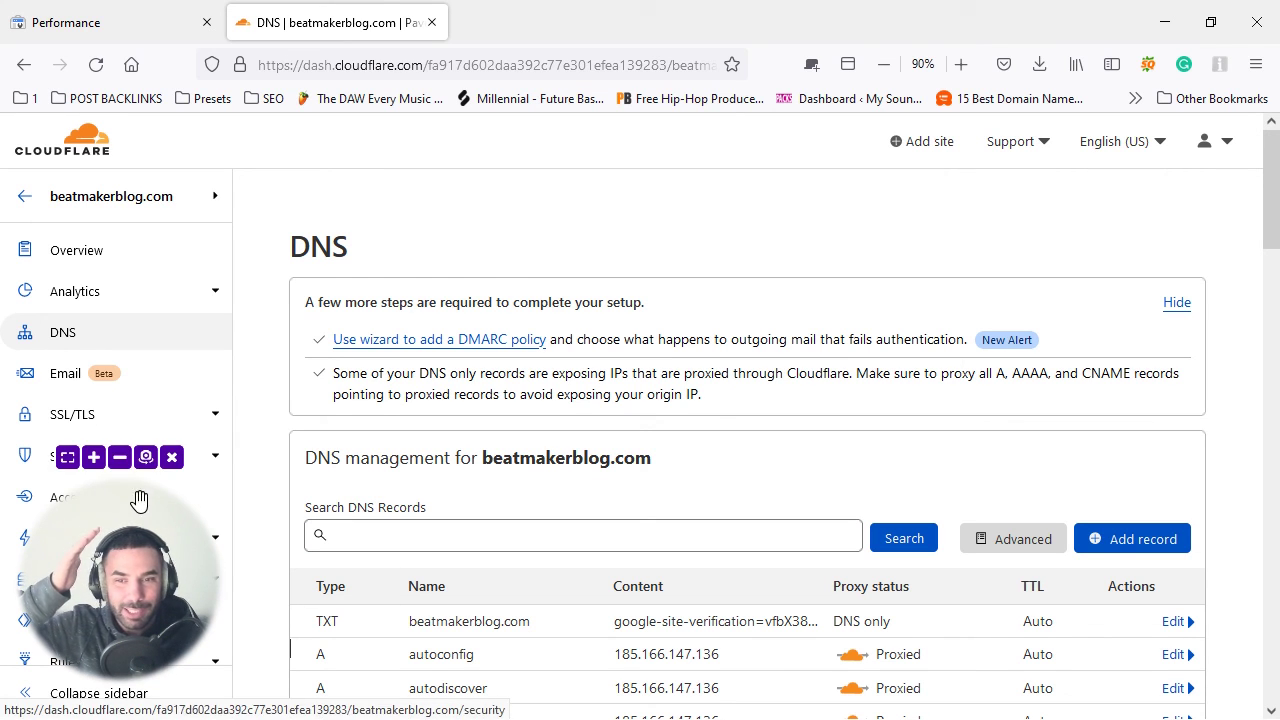
{"action": "left_click", "coordinate": [99, 443]}
{"action": "left_click", "coordinate": [106, 455]}
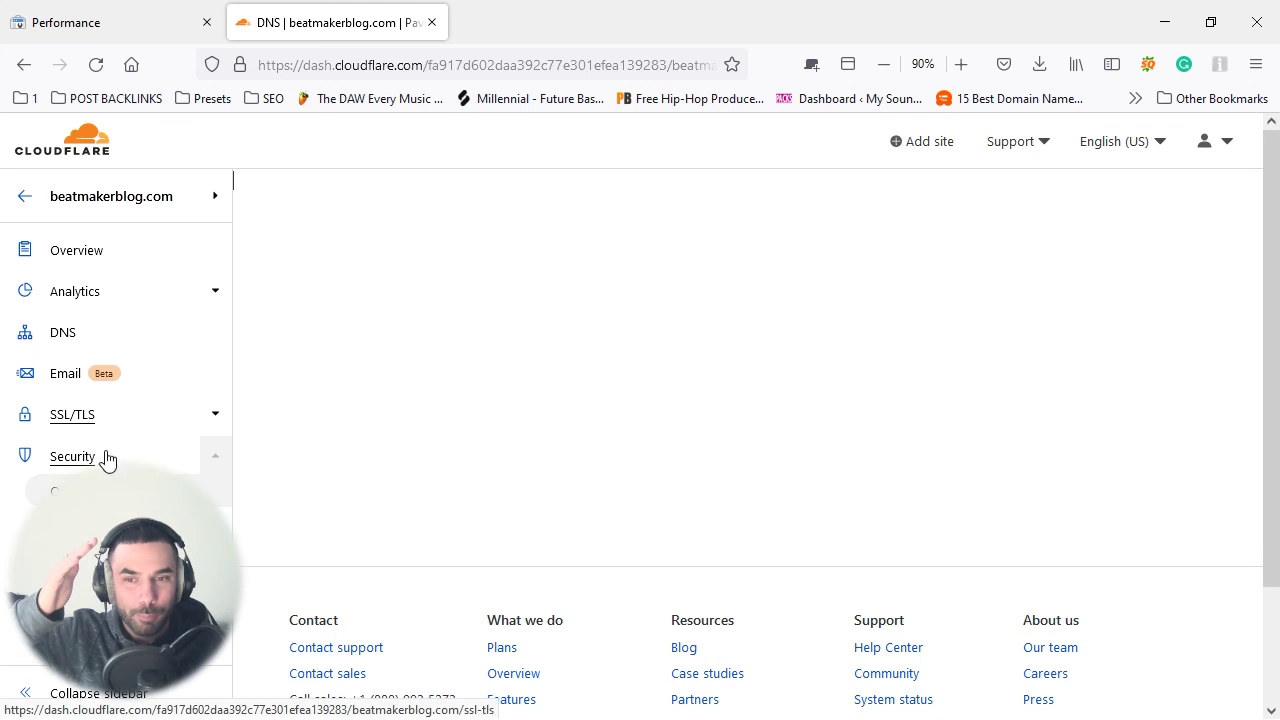
{"action": "left_click", "coordinate": [100, 440]}
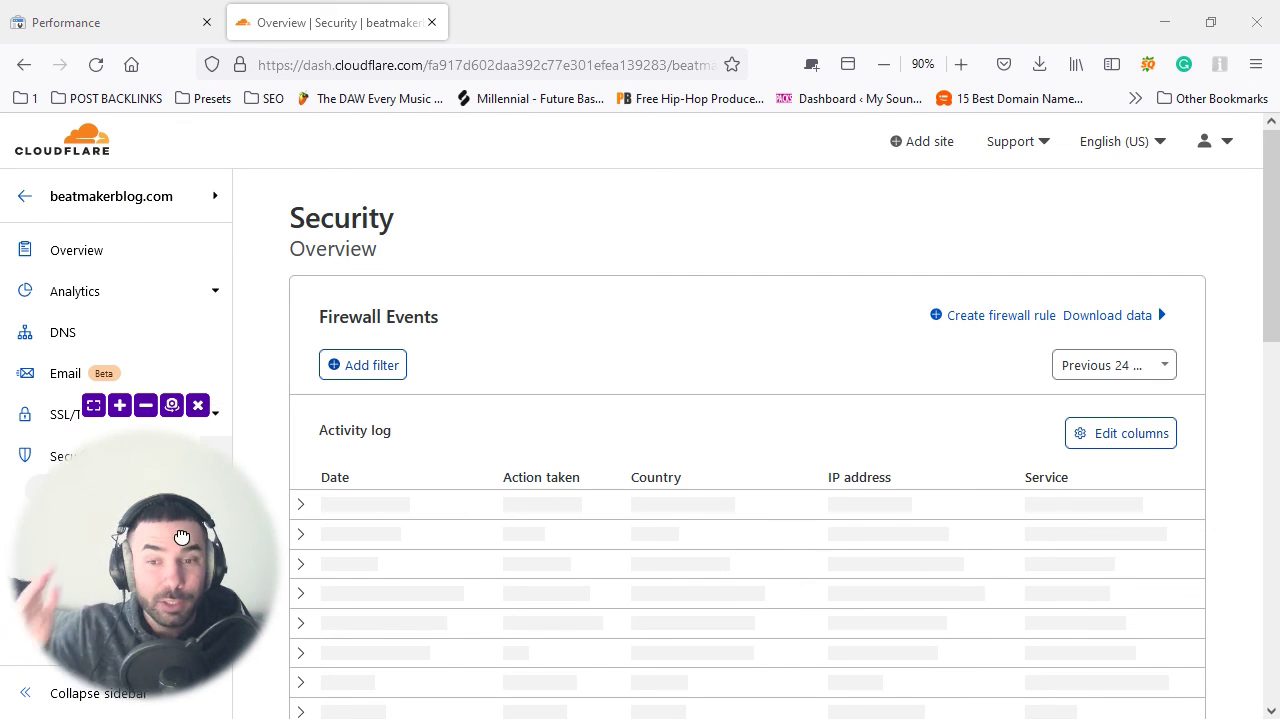
{"action": "left_click", "coordinate": [124, 380]}
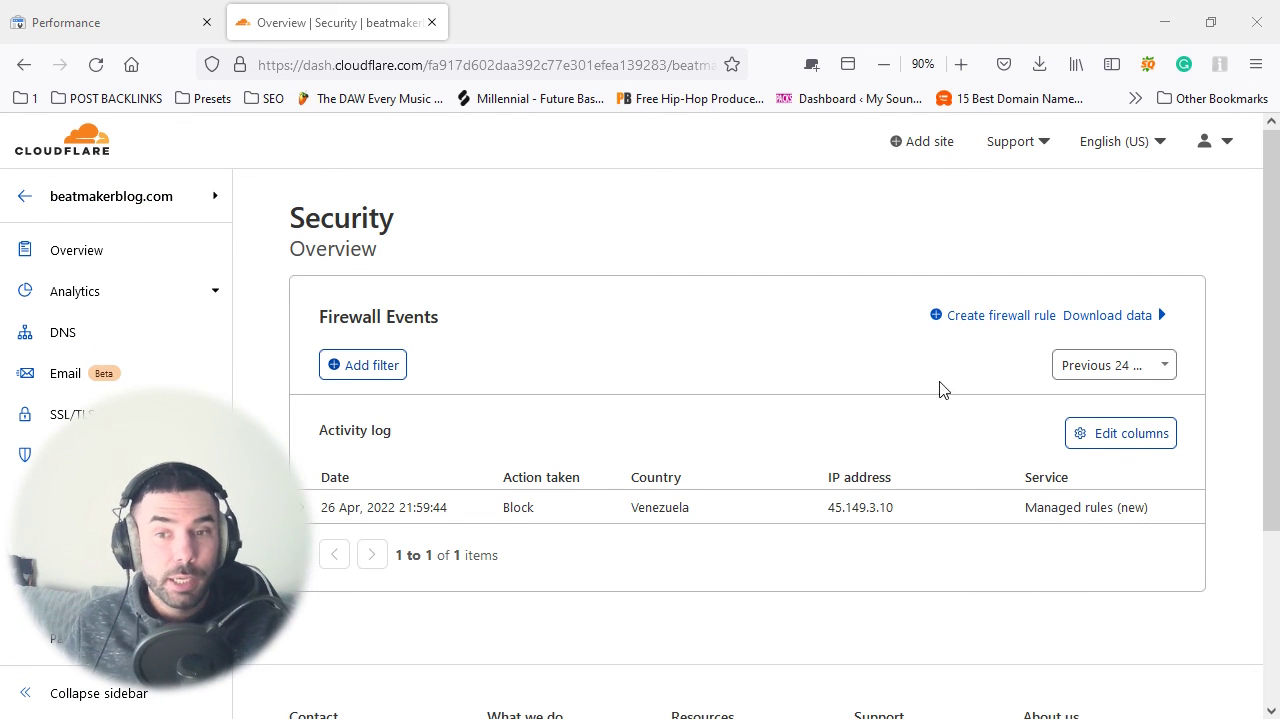